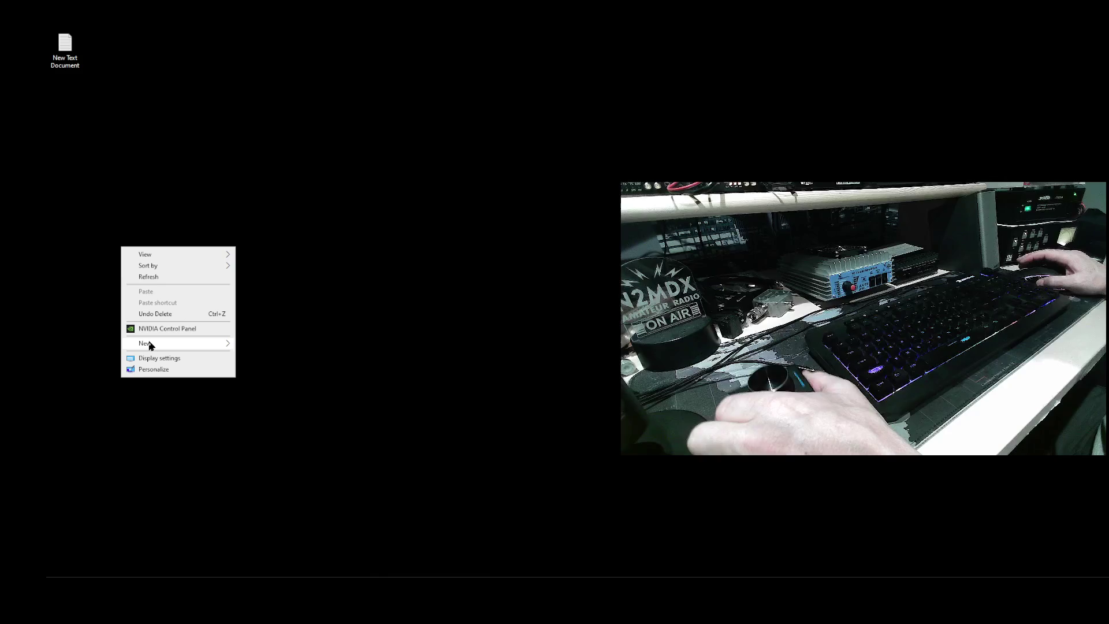
Step: Open the New Text Document from the desktop in Notepad
{"action": "mouse_move", "coordinate": [150, 345]}
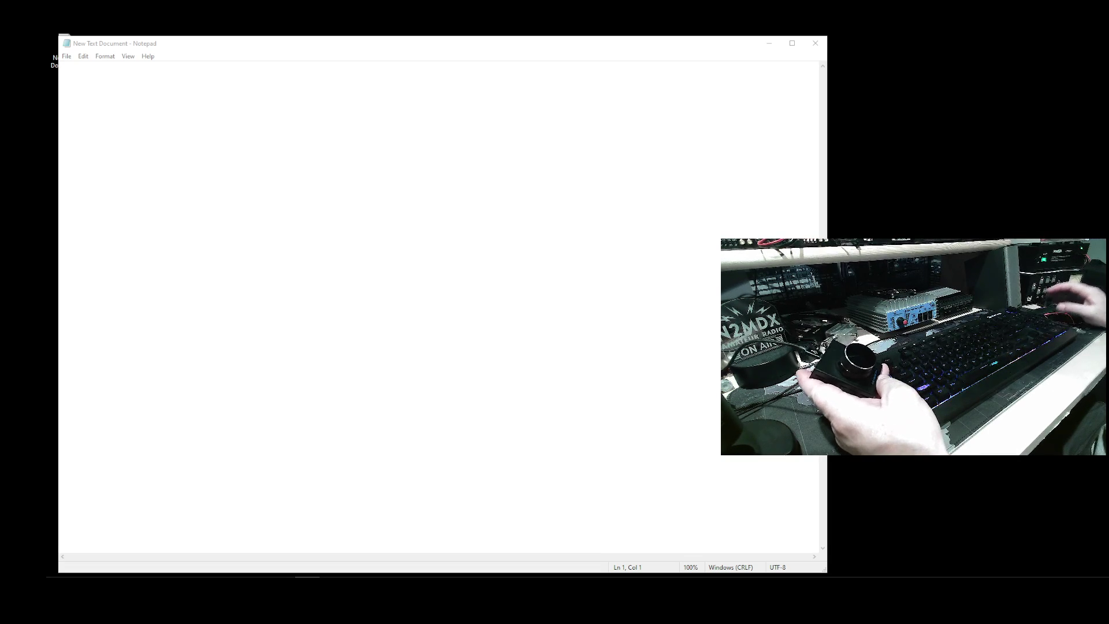
{"action": "left_click", "coordinate": [421, 47]}
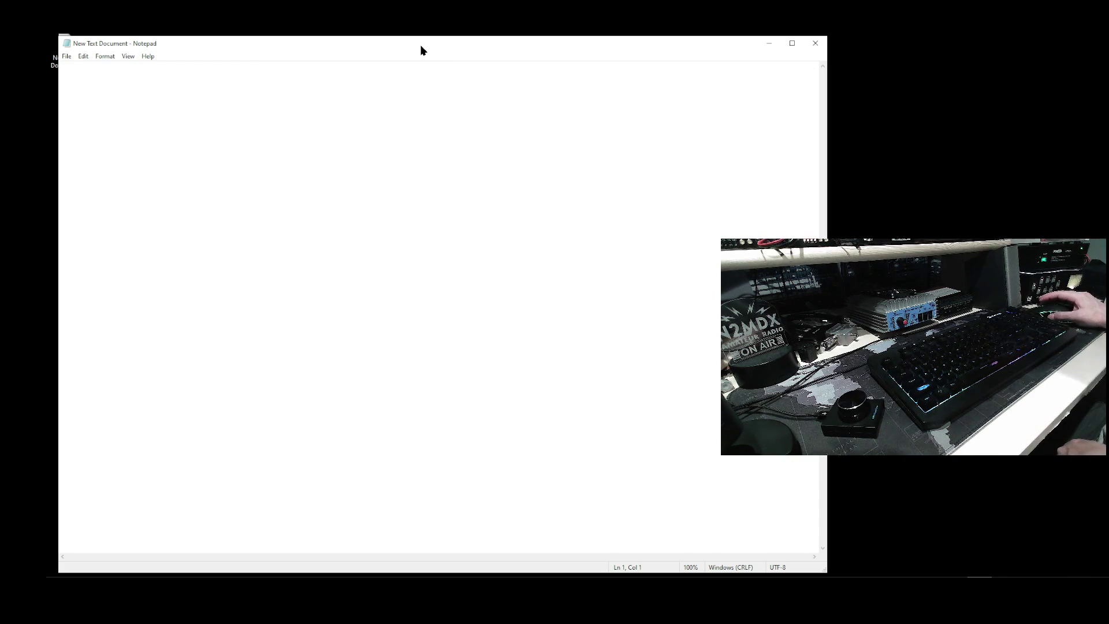
{"action": "type", "text": "iWit USB Controller V4.01"}
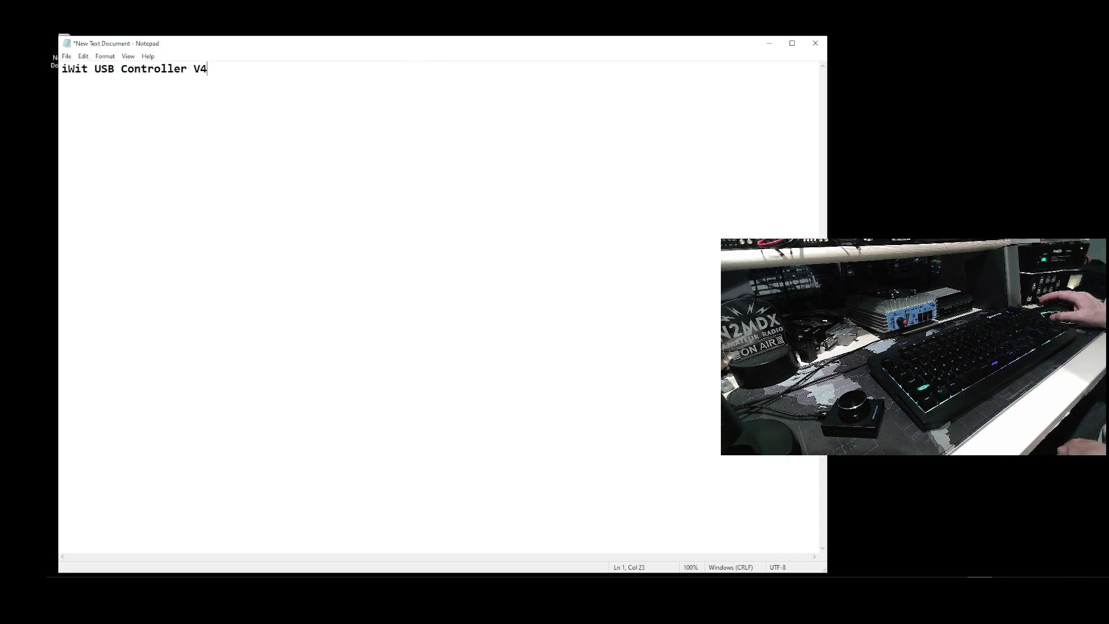
{"action": "key", "text": "Return"}
{"action": "type", "text": "http://iWit.me"}
{"action": "key", "text": "Return"}
{"action": "key", "text": "Return"}
{"action": "type", "text": "Sort Press ( <1 Second) To Enter Windows Mode"}
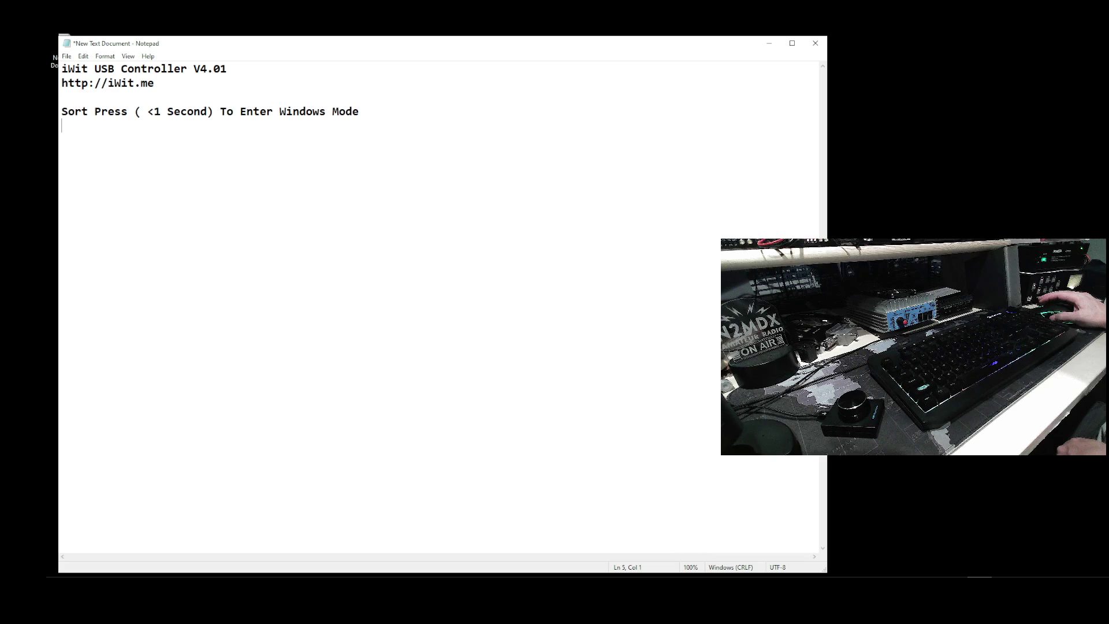
{"action": "key", "text": "Return"}
{"action": "type", "text": "Long Press ( >1 Second) To Enter Mac Mode"}
{"action": "key", "text": "Return"}
{"action": "type", "text": "Enter Setup Mode"}
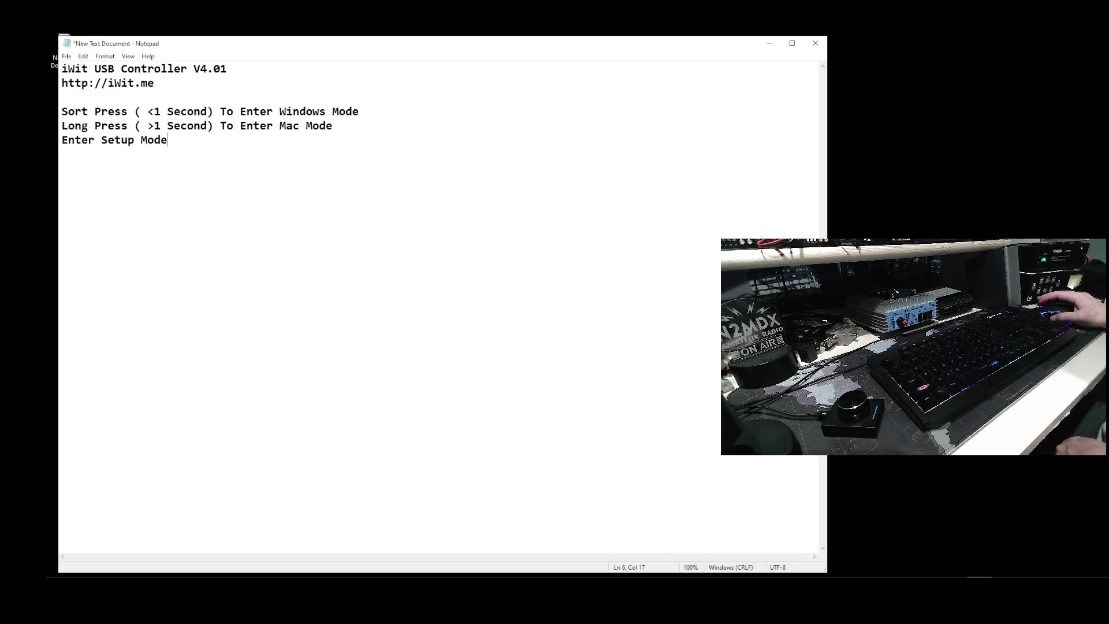
{"action": "key", "text": "shift+Home"}
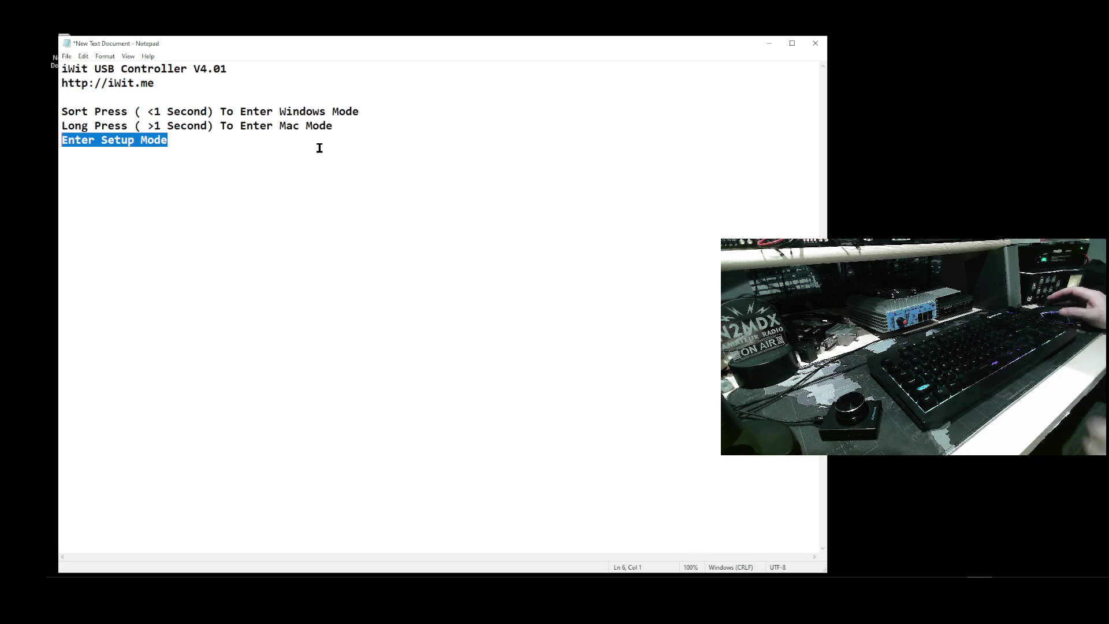
Step: Replace the text with the WINDOWS MODE menu and select the Clockwise entry
{"action": "key", "text": "ctrl+a"}
{"action": "type", "text": "- WINDOWS MODE - 1\tClockwise\t\t: Mouse Wheel+ 2\tCounterc"}
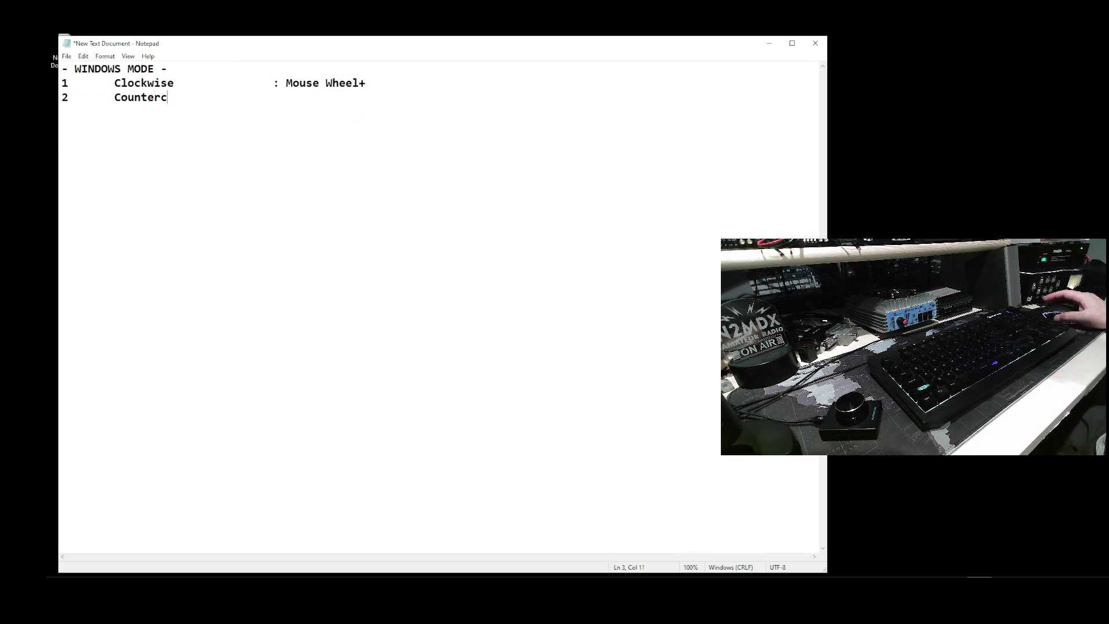
{"action": "type", "text": "lockwise\t: Mouse Wheel-"}
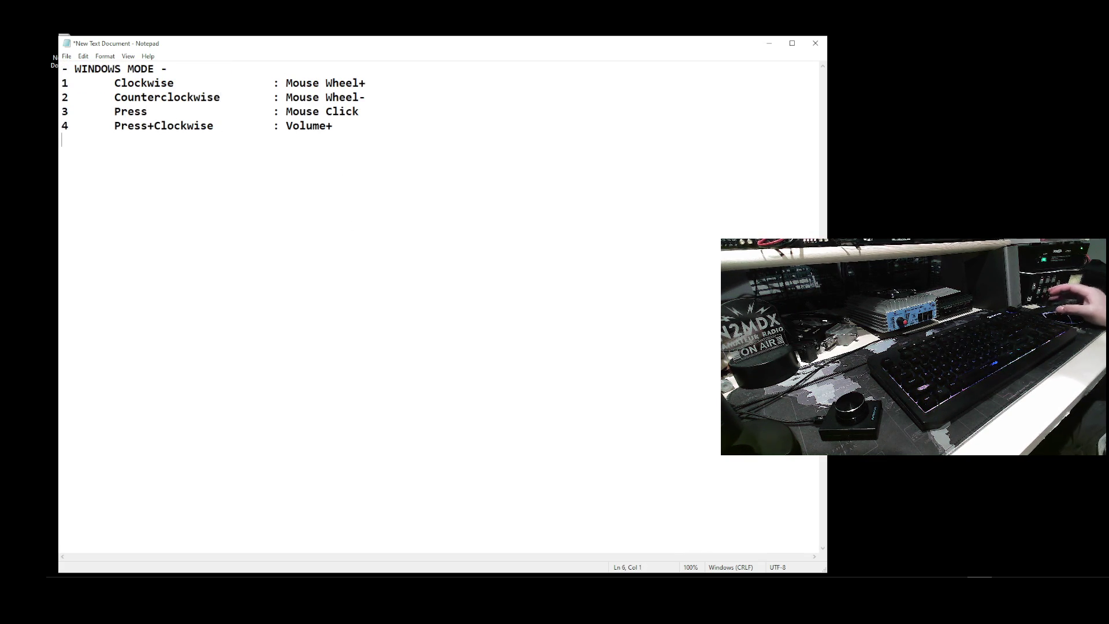
{"action": "type", "text": " 3\tPress\t\t\t: Mouse Click 4\tPress+Clockwise\t\t: Volume+ 5\tPress+Counterclockwise\t: Volume-"}
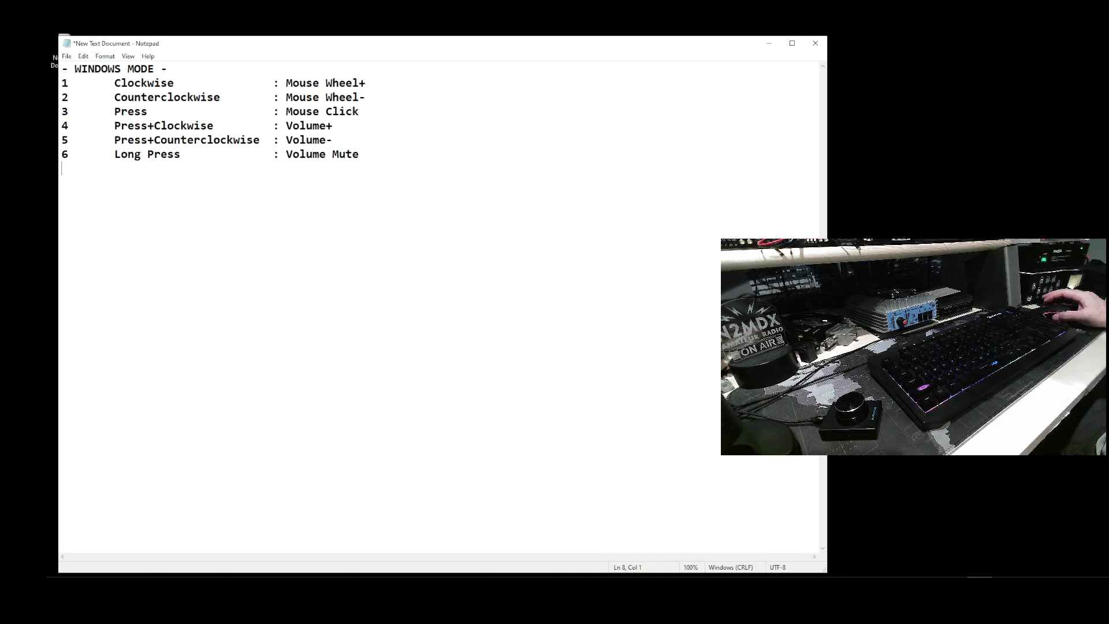
{"action": "type", "text": " 6\tLong Press\t\t: Volume Mute [RESTORE DEFAULT] [SAVE & QUIT]"}
{"action": "key", "text": "ctrl+Home"}
{"action": "key", "text": "Down"}
{"action": "key", "text": "End"}
{"action": "key", "text": "shift+Home"}
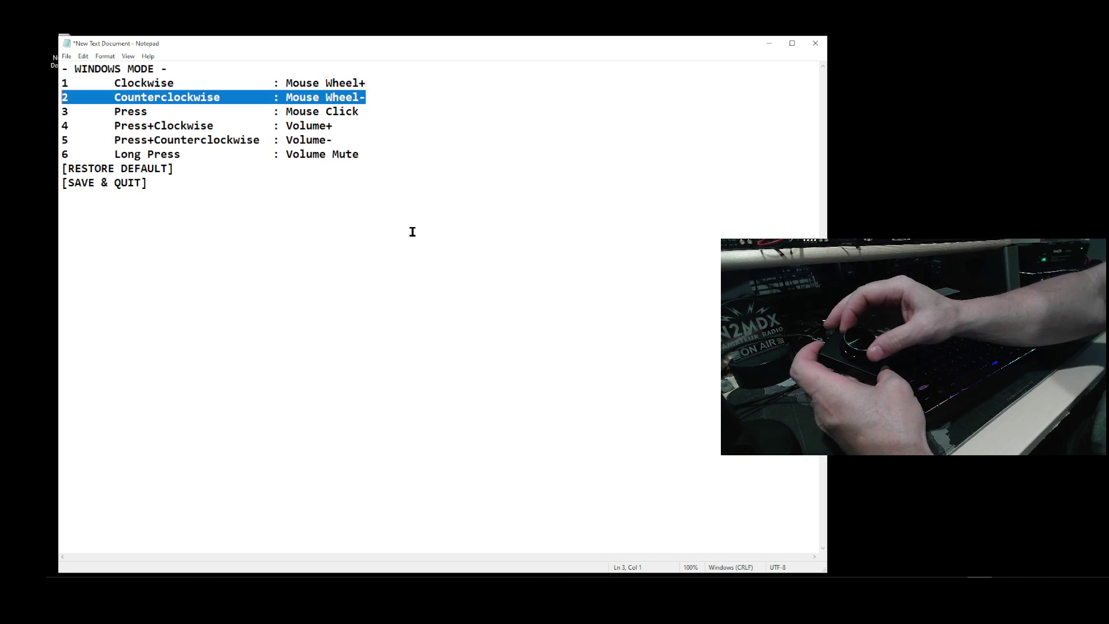
Step: Open the Press submenu (Modifier (NONE), Key Mouse Click, [BACK]) and select the Key entry
{"action": "key", "text": "Right"}
{"action": "key", "text": "shift+Down"}
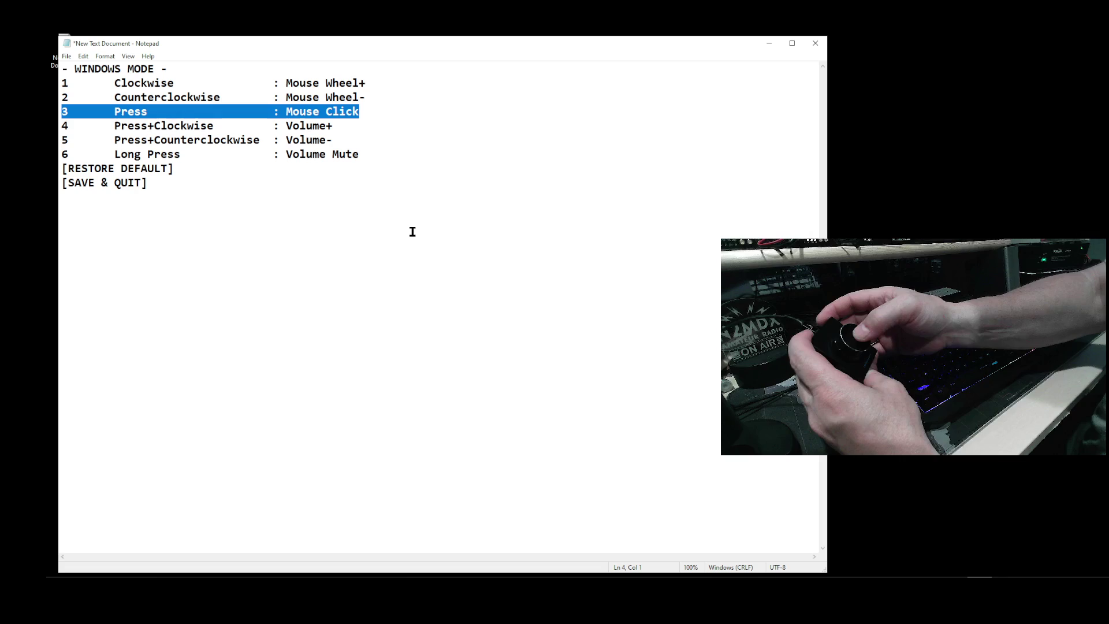
{"action": "key", "text": "ctrl+a"}
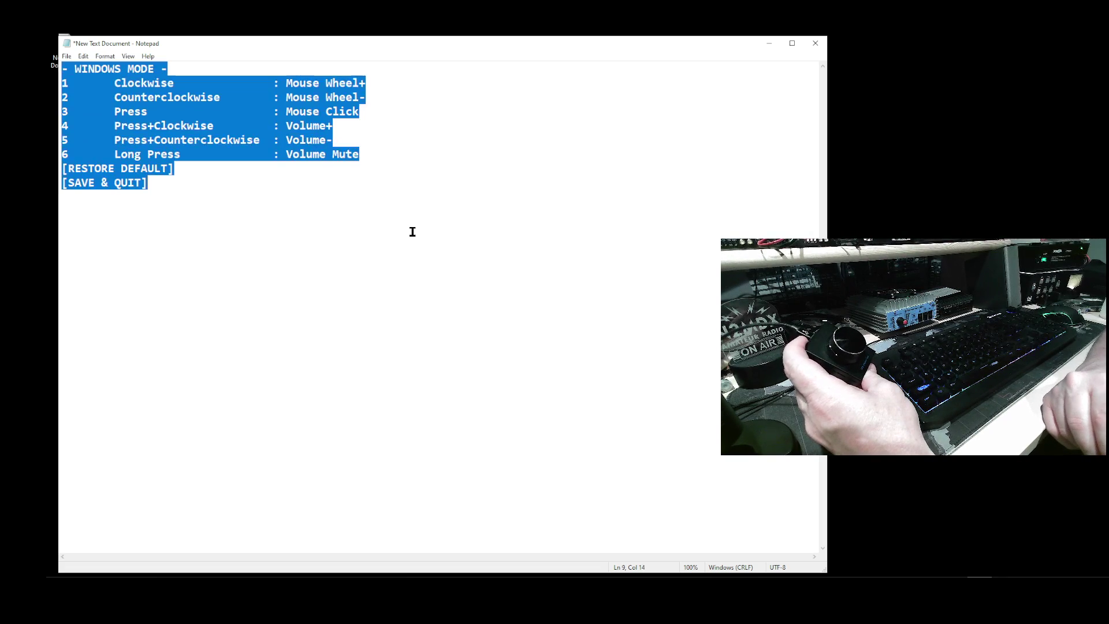
{"action": "type", "text": "Press"}
{"action": "key", "text": "Return"}
{"action": "type", "text": "1 Modifier:\t(NONE)"}
{"action": "key", "text": "Return"}
{"action": "type", "text": "2 Key:\t\tMouse Click"}
{"action": "key", "text": "Return"}
{"action": "type", "text": "[BACK]"}
{"action": "key", "text": "Up"}
{"action": "key", "text": "End"}
{"action": "key", "text": "shift+Home"}
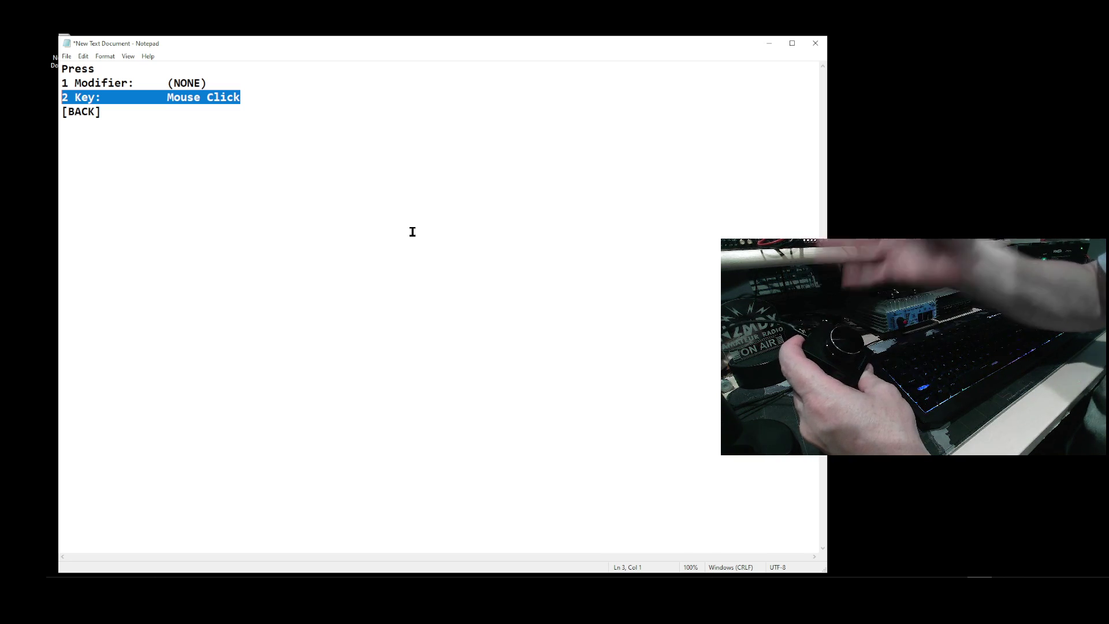
Step: Write out the numbered key list from 0 (NONE) through Volume, letters, digits and mouse actions
{"action": "key", "text": "ctrl+a"}
{"action": "type", "text": "Press\t\tKeys"}
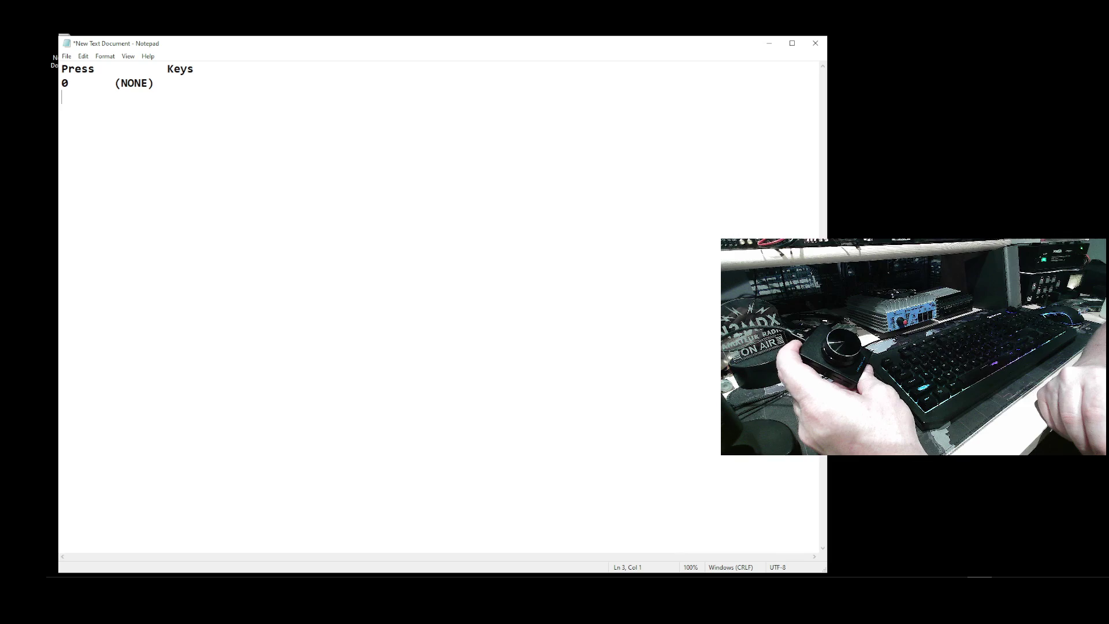
{"action": "type", "text": " 0\t(NONE) 1\tVolume+ 2\tVolume- 3\tVolume Mute 4\tA 5\tB 6\tC 7\tD 8\tE"}
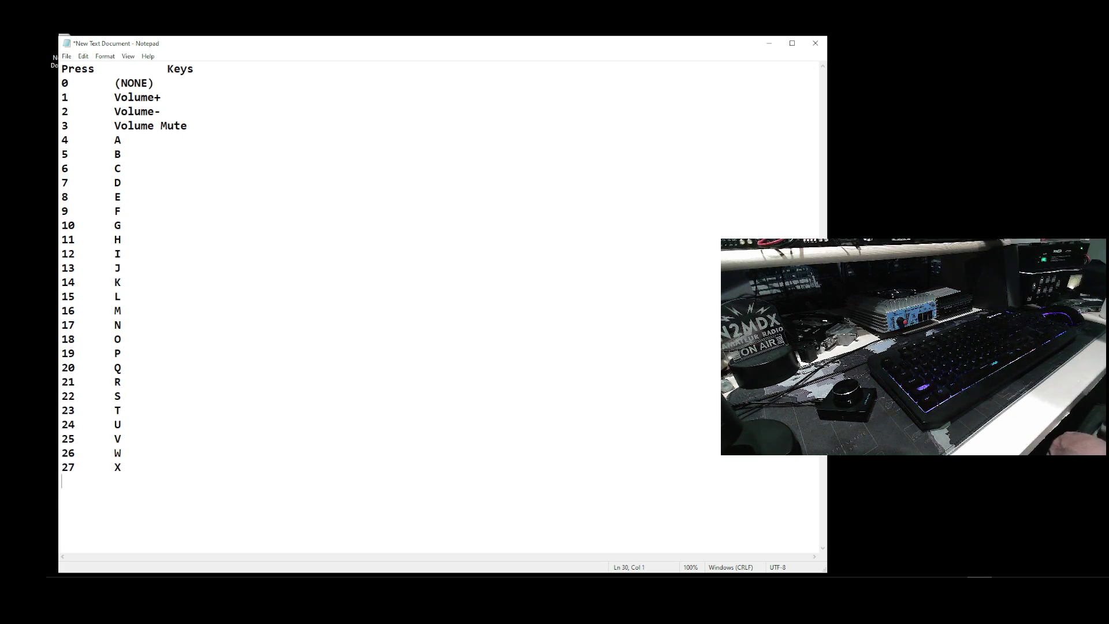
{"action": "type", "text": "30\t1 31\t2 32\t3 33\t4 34\t5 35\t6 36\t7 "}
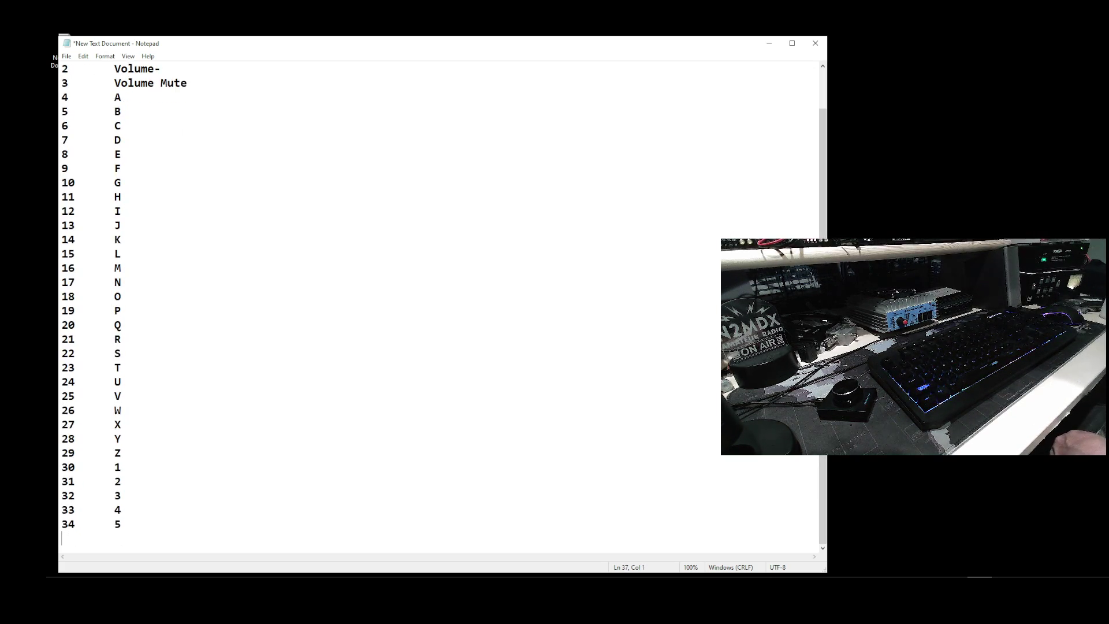
{"action": "type", "text": "37\t8 38\t9 39\t10 40\tEnter 41\tEsc 42\tBackspace 4"}
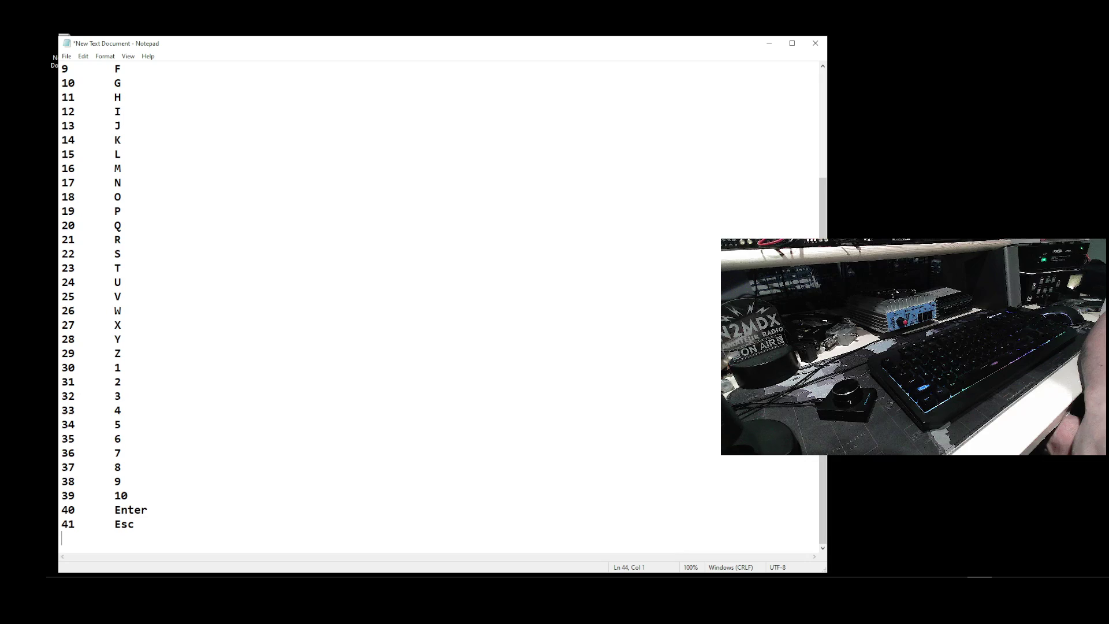
{"action": "type", "text": "3\tTab 44\tSpace 45\tMinus - 46\tEqual = 47\t[ 48\t] 49\tBacksl"}
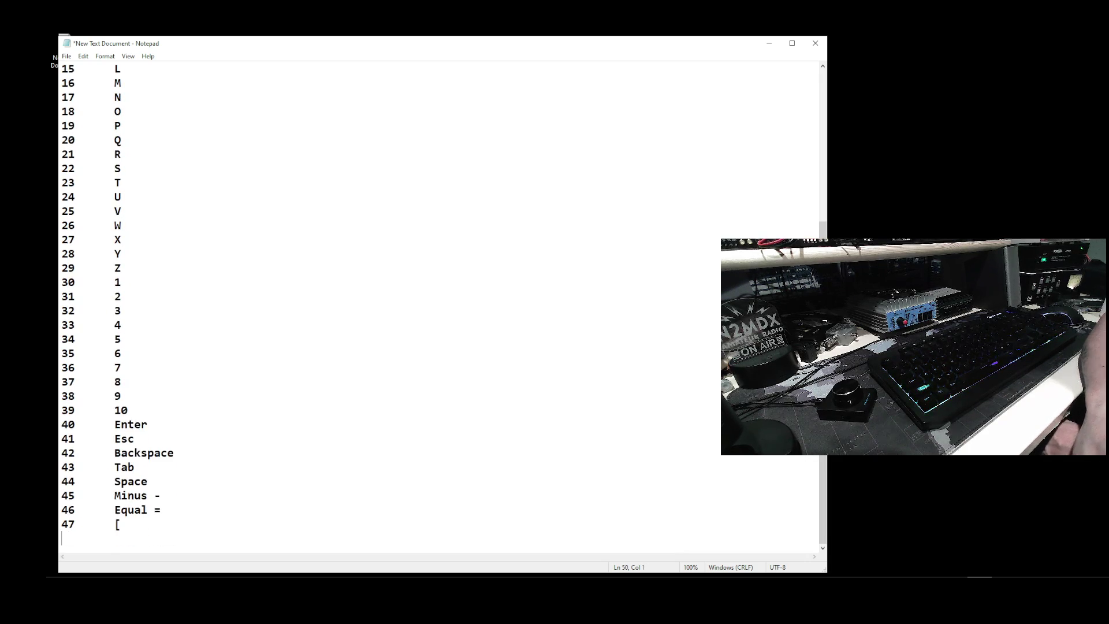
{"action": "type", "text": "ash \\ 50\tNON US NUM 51\tSemicolon ; 52\tQuote ' 53\tTilde ~ 54\tComma , "}
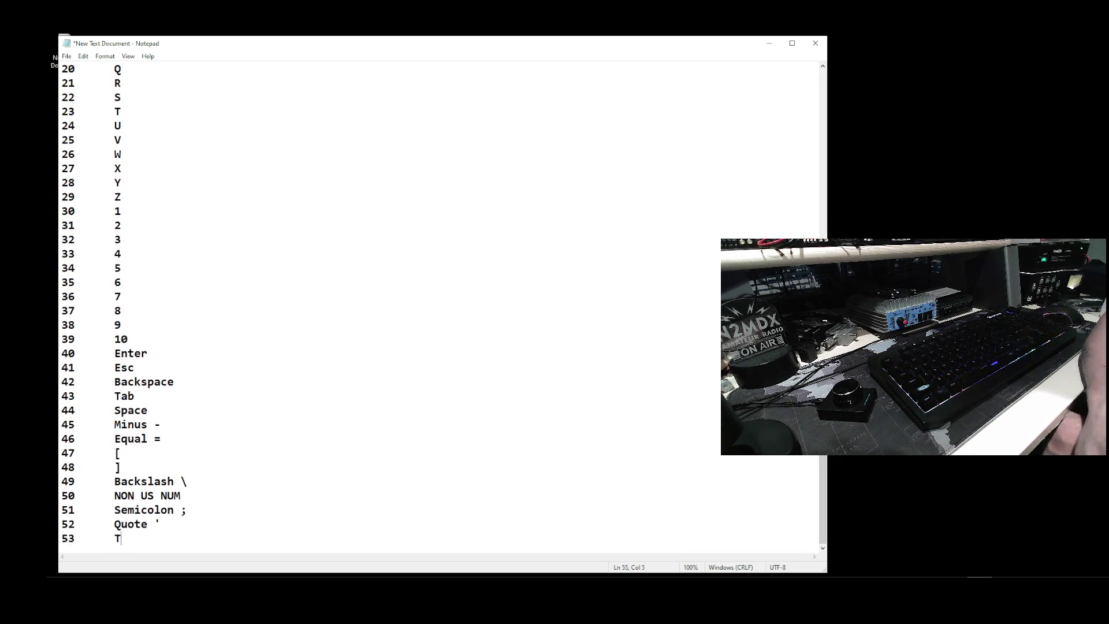
{"action": "type", "text": "55\tPeriod ."}
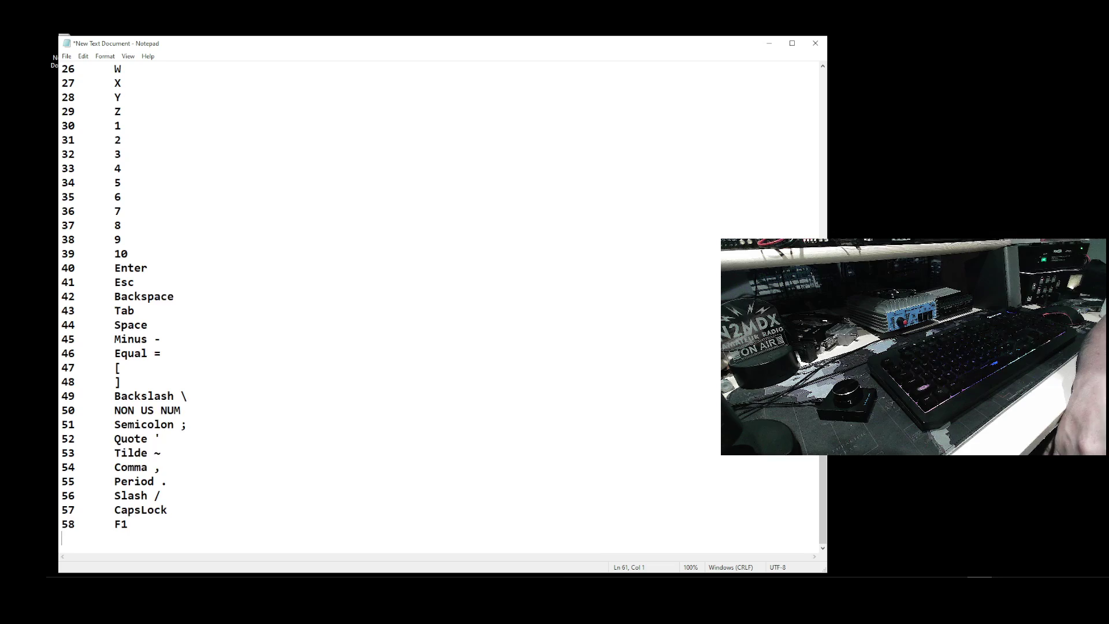
{"action": "type", "text": " 56\tSlash / 57\tCapsLock 58\tF1 59\tF2 60\tF3 61\tF4 62\tF5 63\tF6 64\tF7 65\tF8 66\tF9 67\tF10 "}
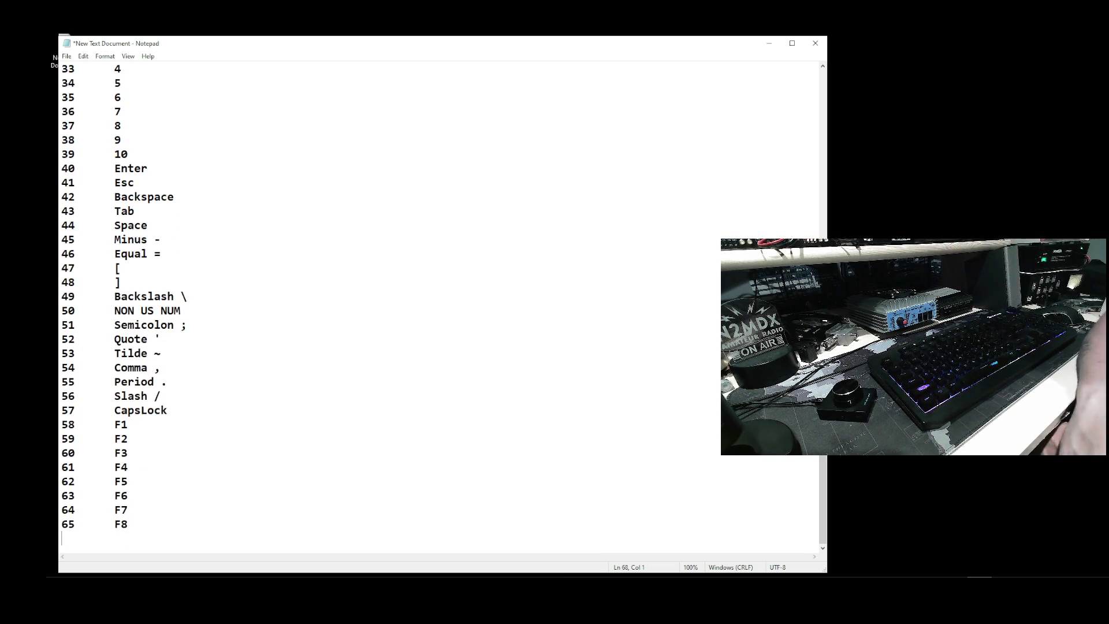
{"action": "type", "text": "68\tF11 69\tF12 70\tPrintScreen 71\tScrollLock 72\tPause 73\tInsert "}
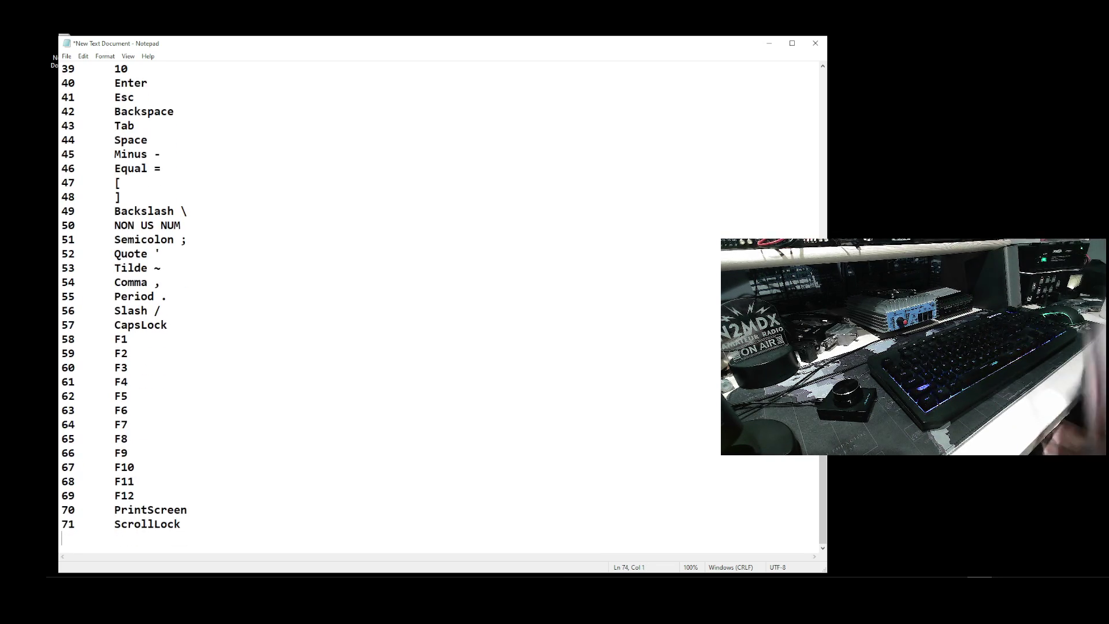
{"action": "type", "text": "7"}
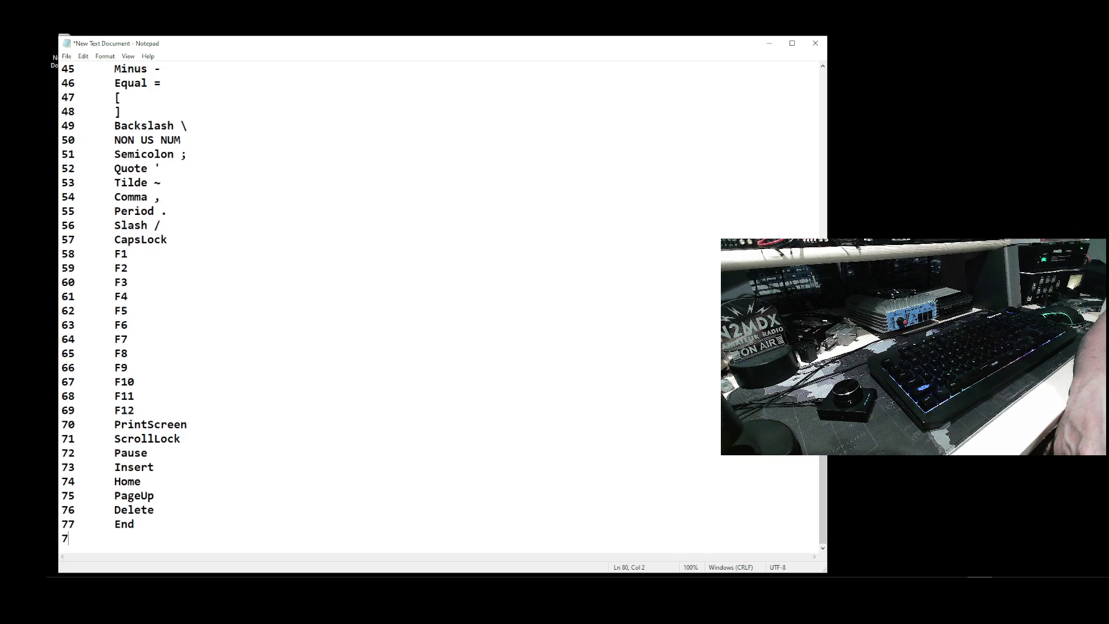
{"action": "type", "text": "4\tHome 75\tPageUp 76\tDelete 77\tEnd 78\tPageDown 79\tRight Key 80\tLeft Key 81\tDown Key 82\tUp Key 83\tNumLock 84\tKeypad Divide / "}
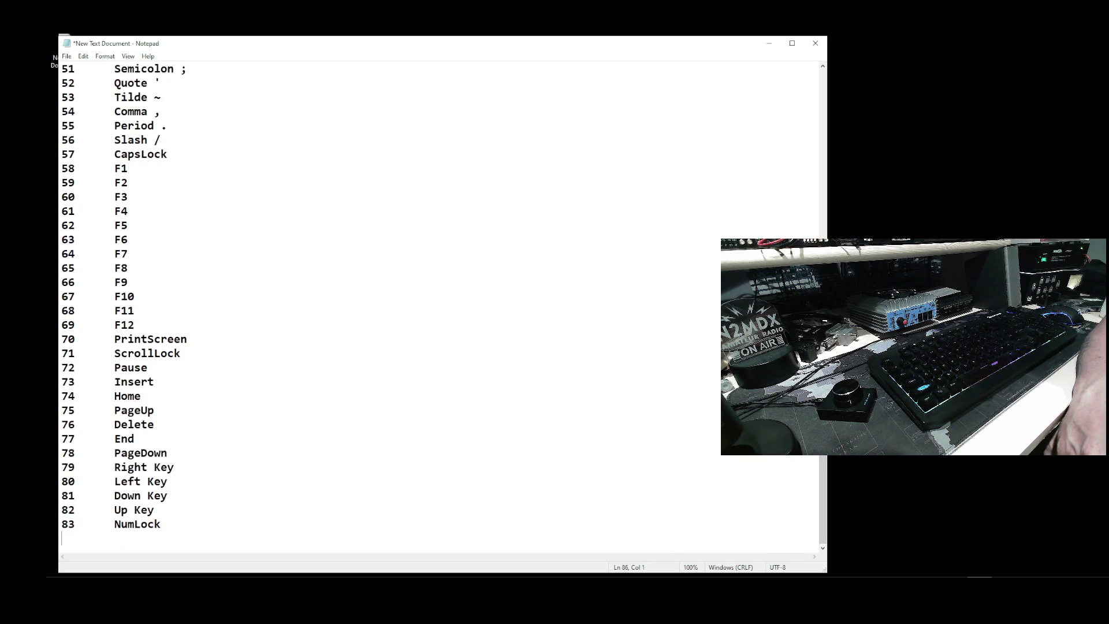
{"action": "type", "text": "8"}
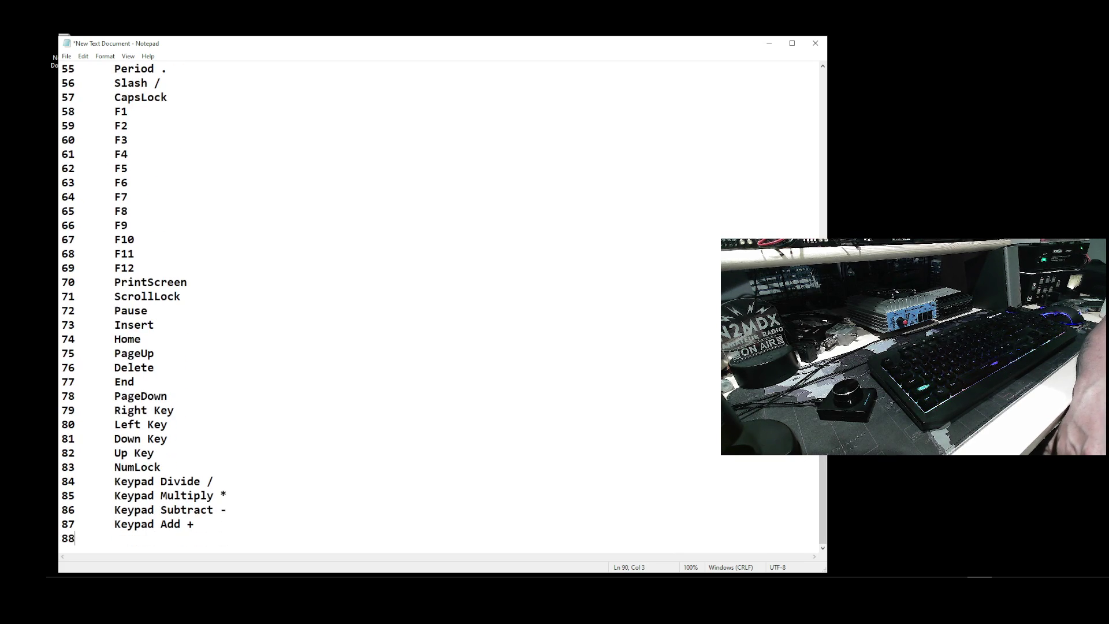
{"action": "type", "text": "5\tKeypad Multiply * 86\tKeypad Subtract - 87\tKeypad Add + 88\tKeypad Enter 89\tKeypad 1 90\tKeypad 2 91\tKeypad 3 92\tKeypad 4 93\tKeypad 5 94\tKeypad 6 "}
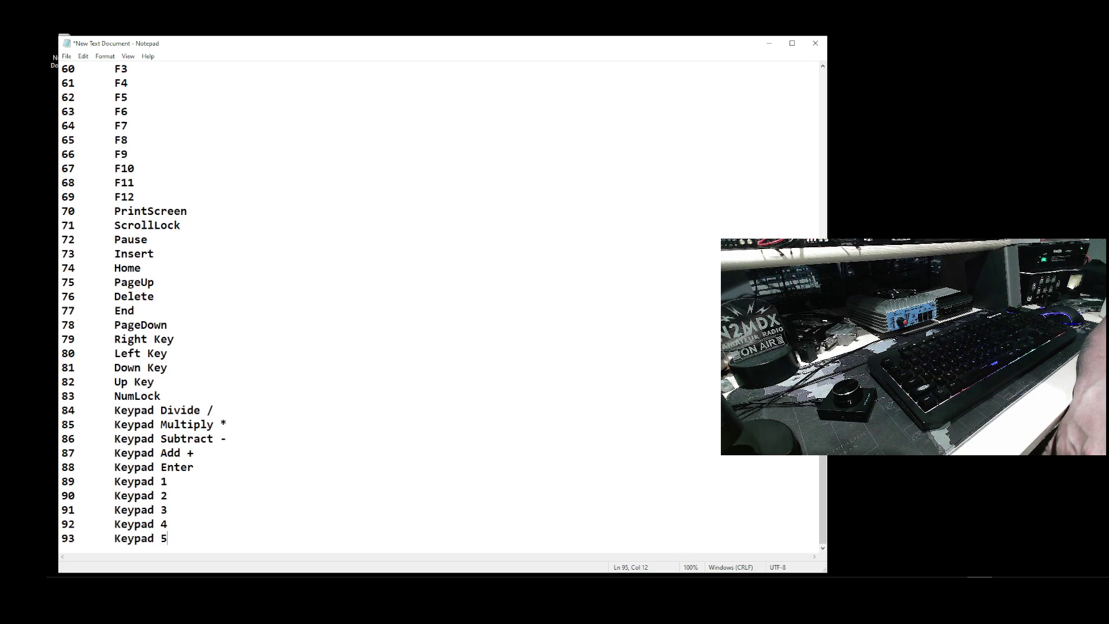
{"action": "type", "text": "95\tKeypad 7"}
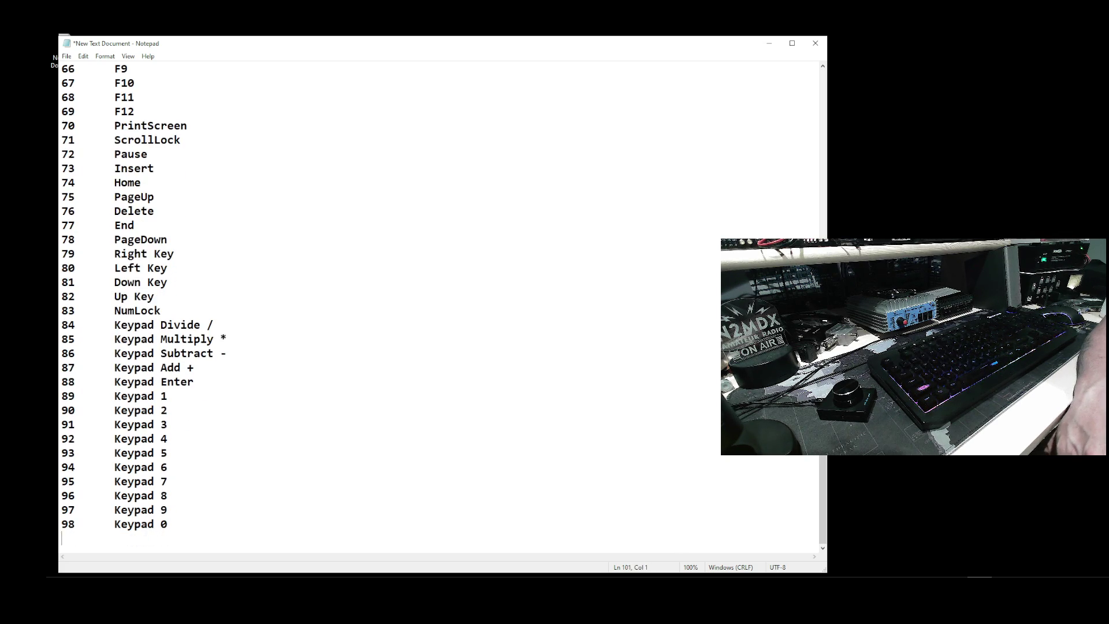
{"action": "type", "text": " 96\tKeypad 8 97\tKeypad 9 98\tKeypad 0 99\tKeypad Dot . 100\tNON US"}
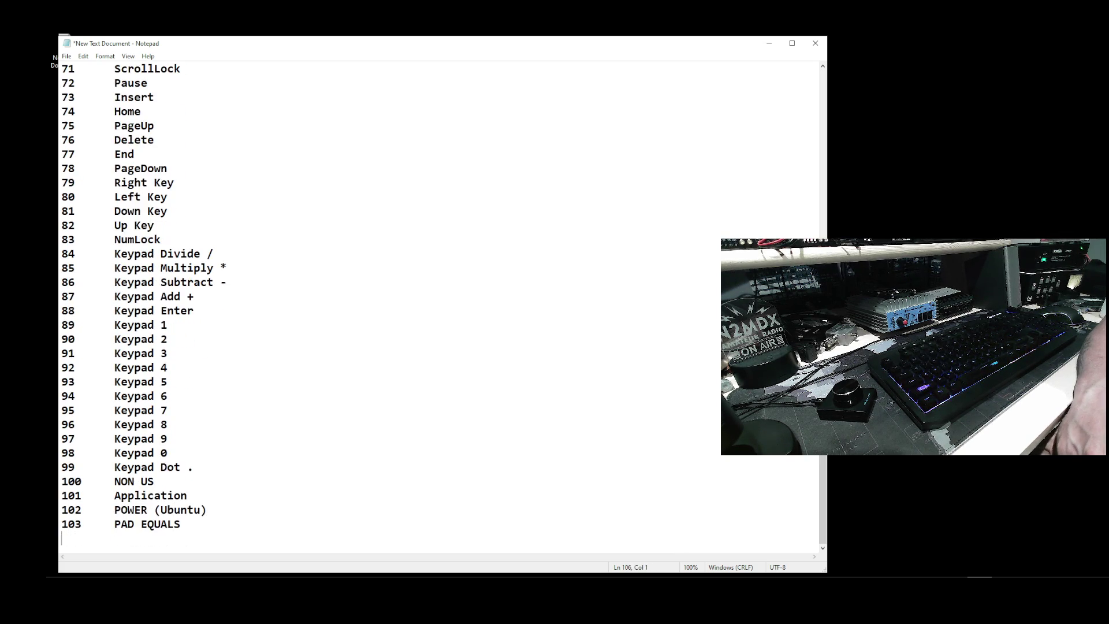
{"action": "type", "text": " 101\tApplication 102\tPOWER (Ubuntu) 103\tPAD EQUALS 104\tF13 105\tF14 106\tF15 107\tF16 108\tF17 109\tF18 110\tF19 111\tF20 112\tF21"}
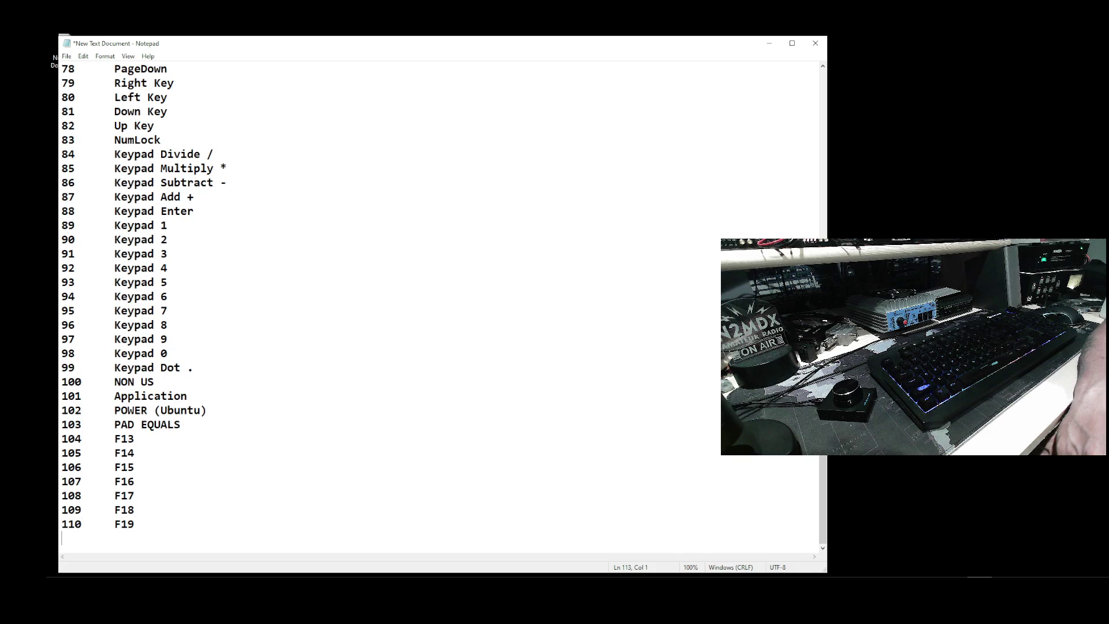
{"action": "type", "text": " 113\tF22 114\tF23 115\tF24 116\tEXECUTE 117\tHELP 118\tMENU "}
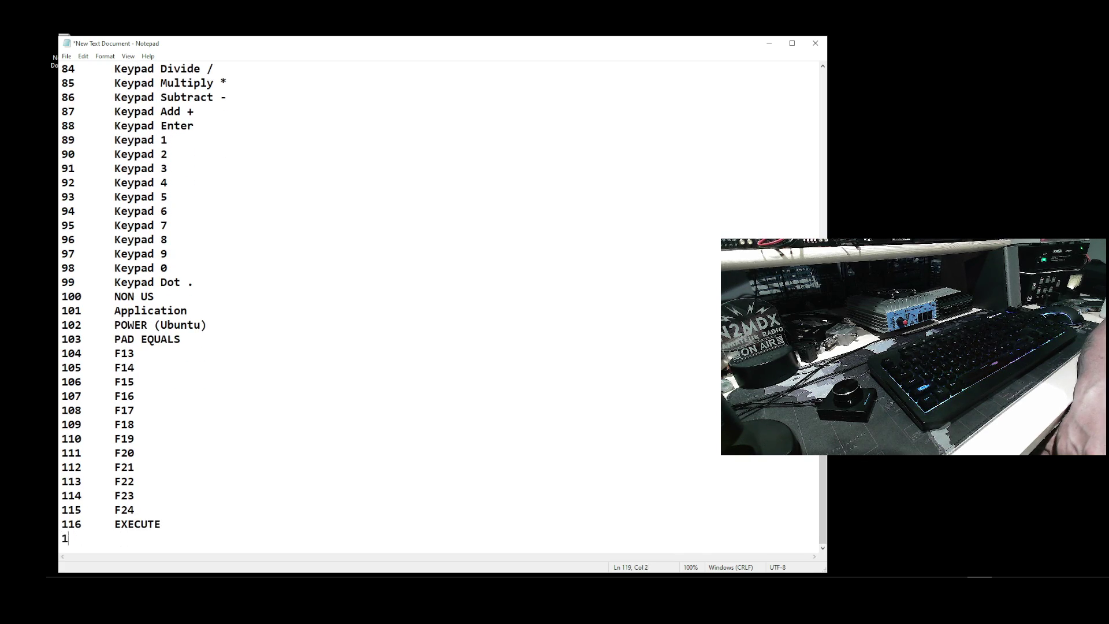
{"action": "type", "text": "119\tSELECT 120\tSTOP 121\tAGAIN 122\tUNDO 12"}
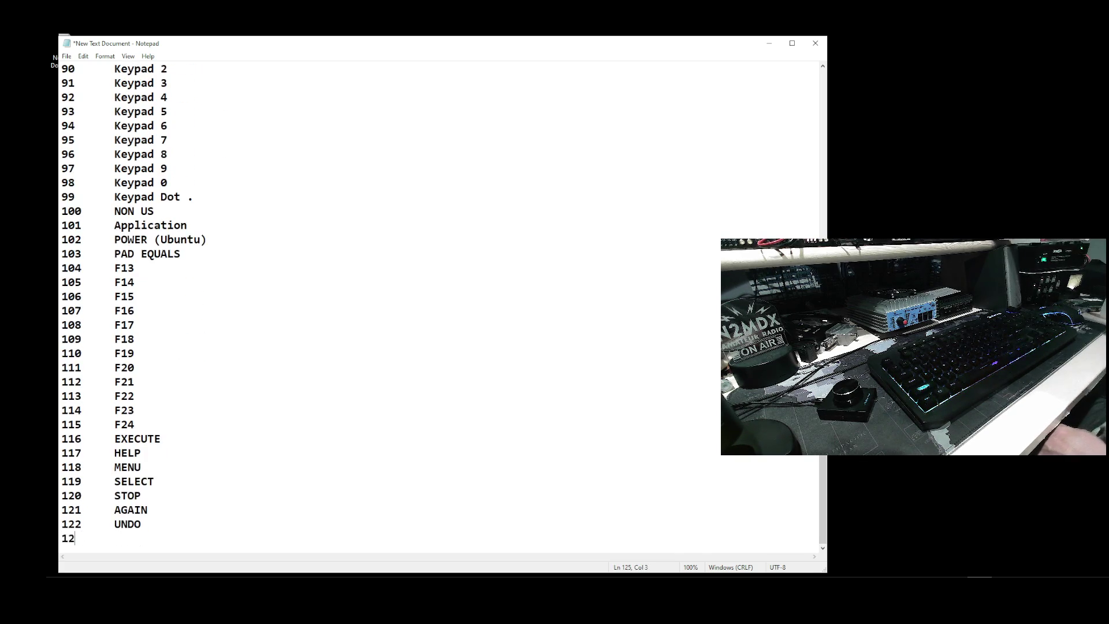
{"action": "type", "text": "3\tCUT 124\tCOPY 125\tPASTE 126\tFIND 127\tMac Mute "}
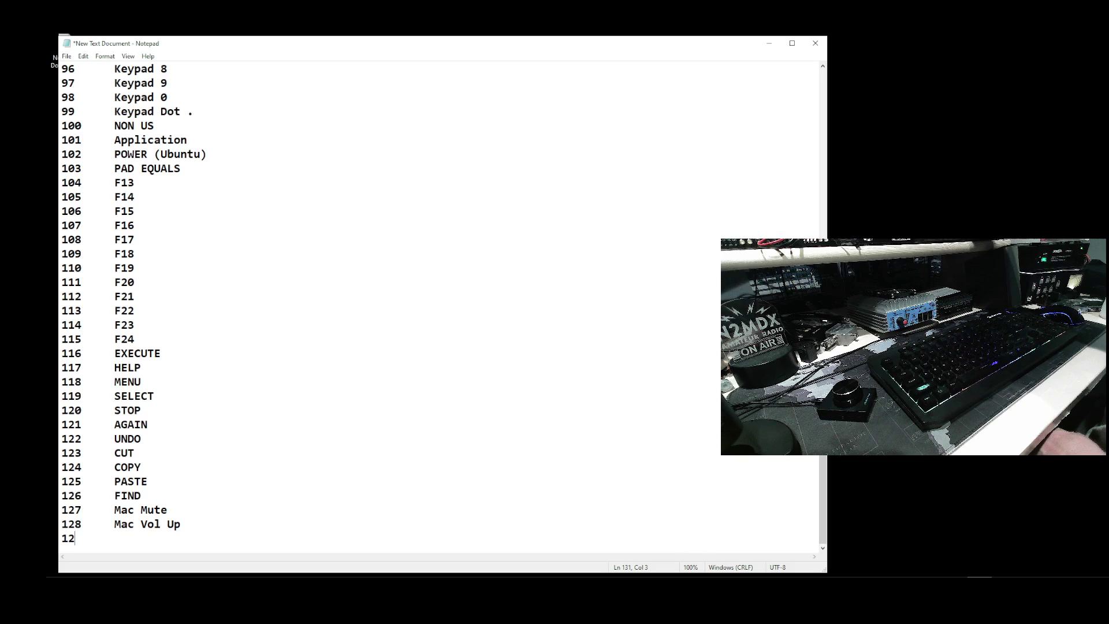
{"action": "type", "text": "131\tSleep"}
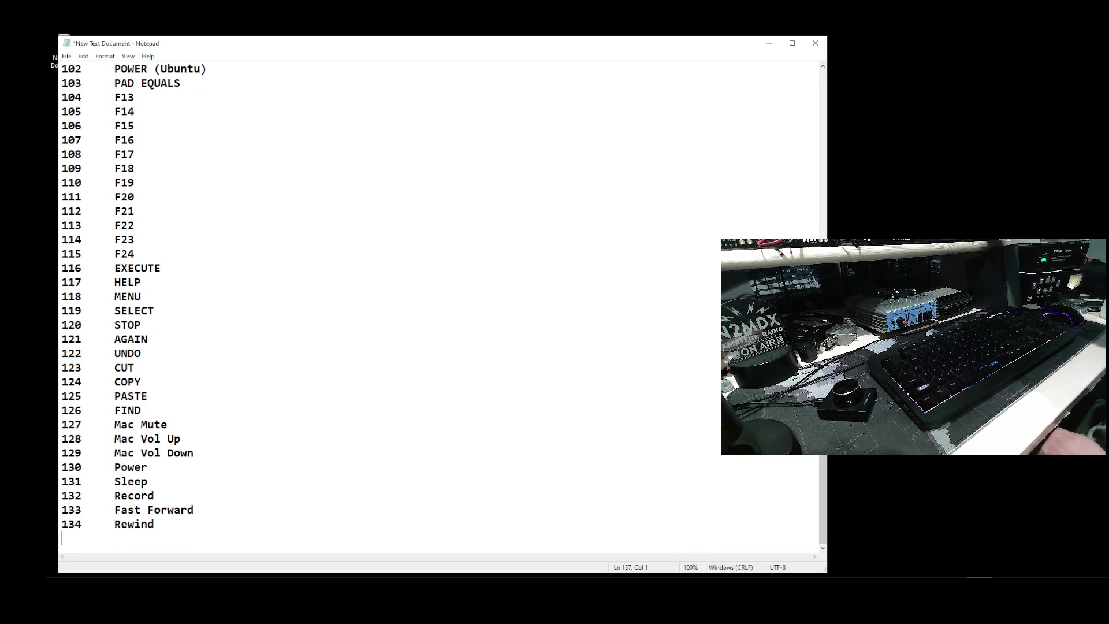
{"action": "type", "text": " 132\tRecord 133\tFast Forward 134\tRewind 135\tNext 136\tPrevious 137\tStop 138\tPlay/Pause 139\tPause 140\tVolume Mute 141\tVolume+2 "}
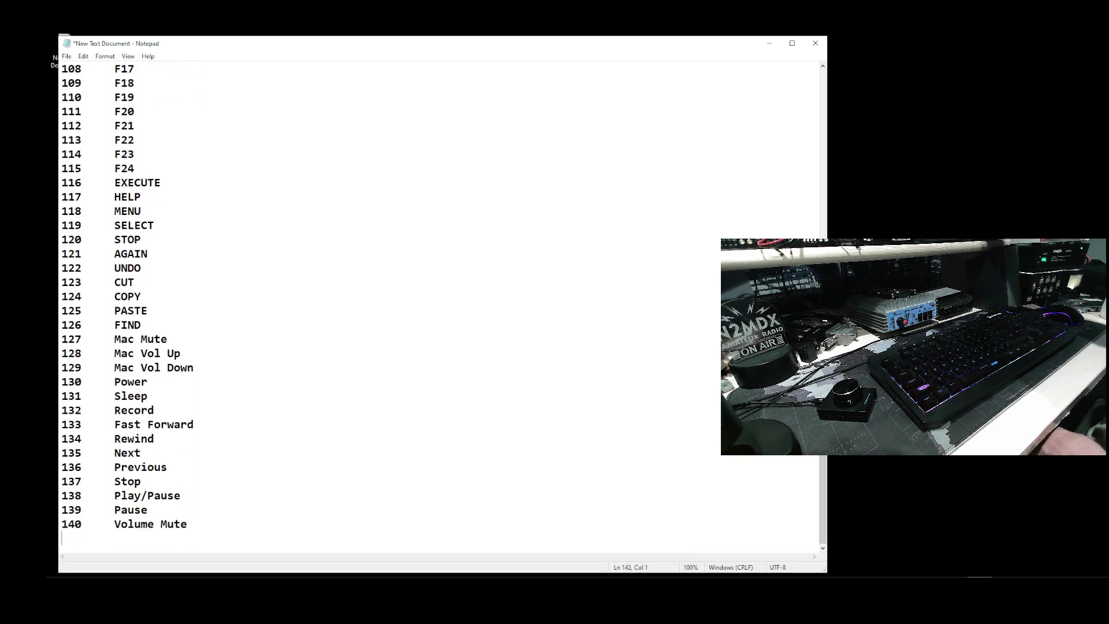
{"action": "type", "text": "142\tVolume-2 143\tScreensaver 144\tE-mail 145\tCalculator 146\tExplorer 147\tBr"}
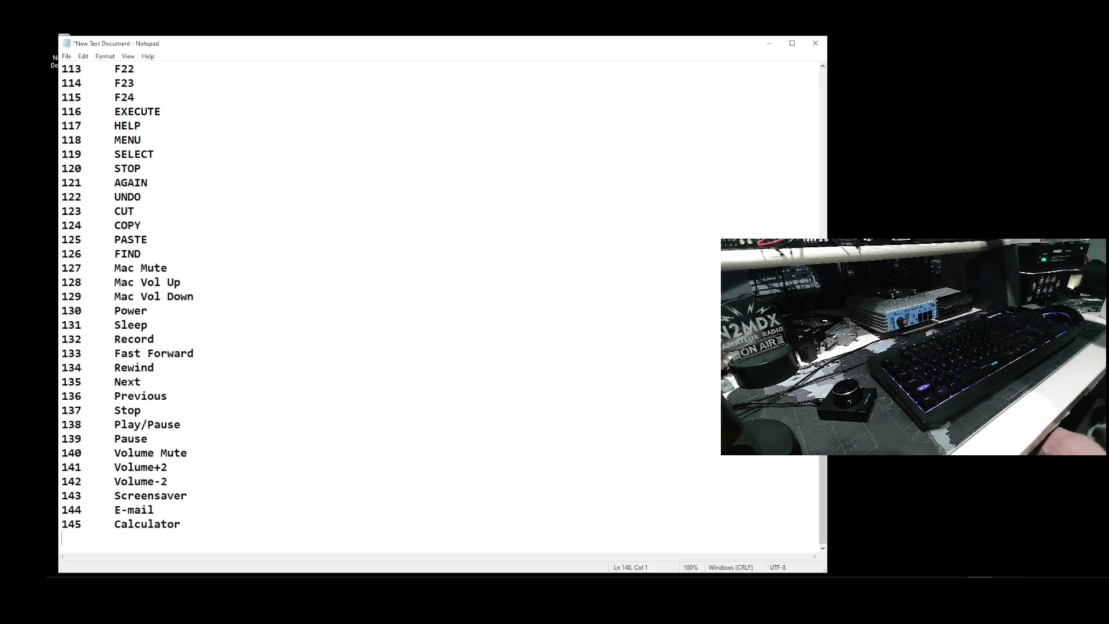
{"action": "type", "text": "owser Home 148\tBrowser Back 149\tBrowser Forward 150\tBrowser Refresh 151\tBrowser Bookmarks "}
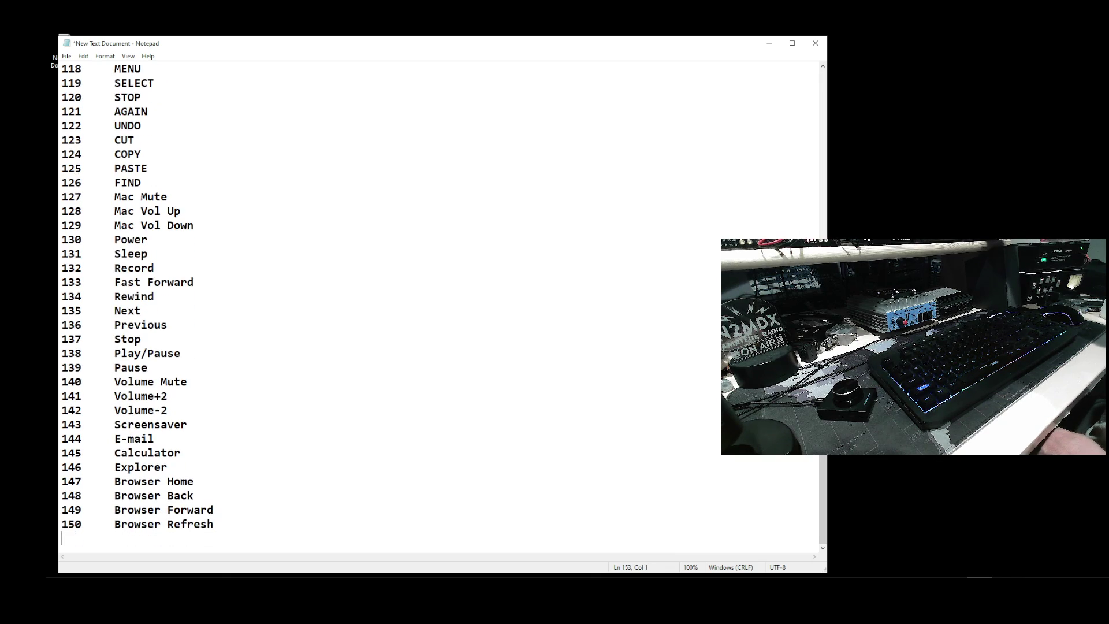
{"action": "type", "text": "152\tMouse Wheel+ 153\tMouse Wheel- 154\tMouse Click 155\tMouse Double-click 156\tMouse Right Click"}
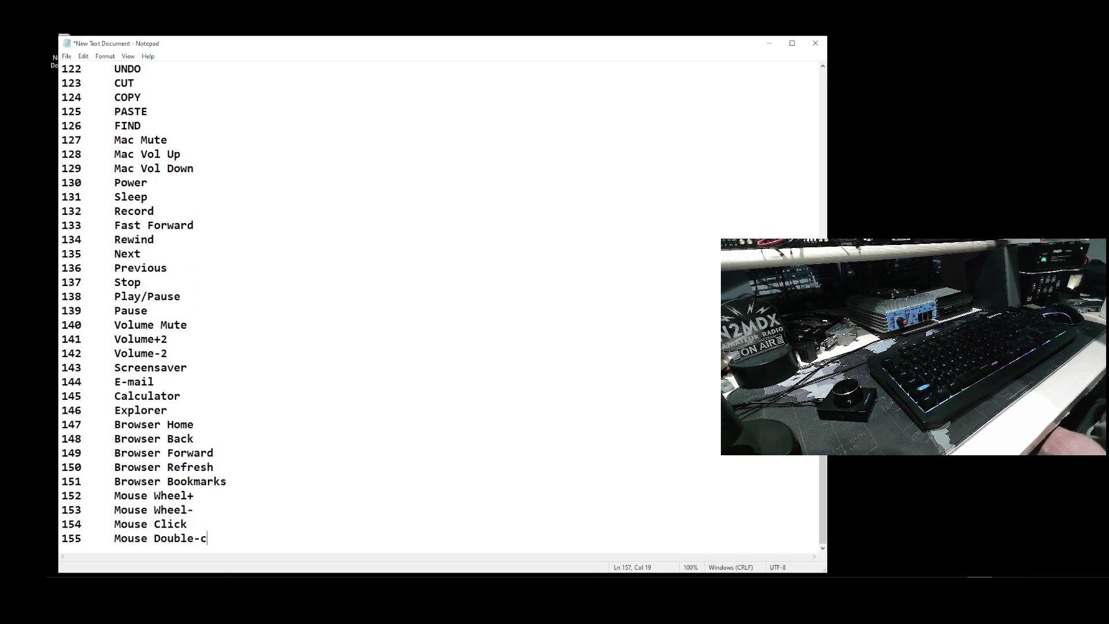
{"action": "type", "text": " 157\tMouse Middle Click 158\tMouse Move Up 159\tMouse Move Down 160\tMouse Move Left 161"}
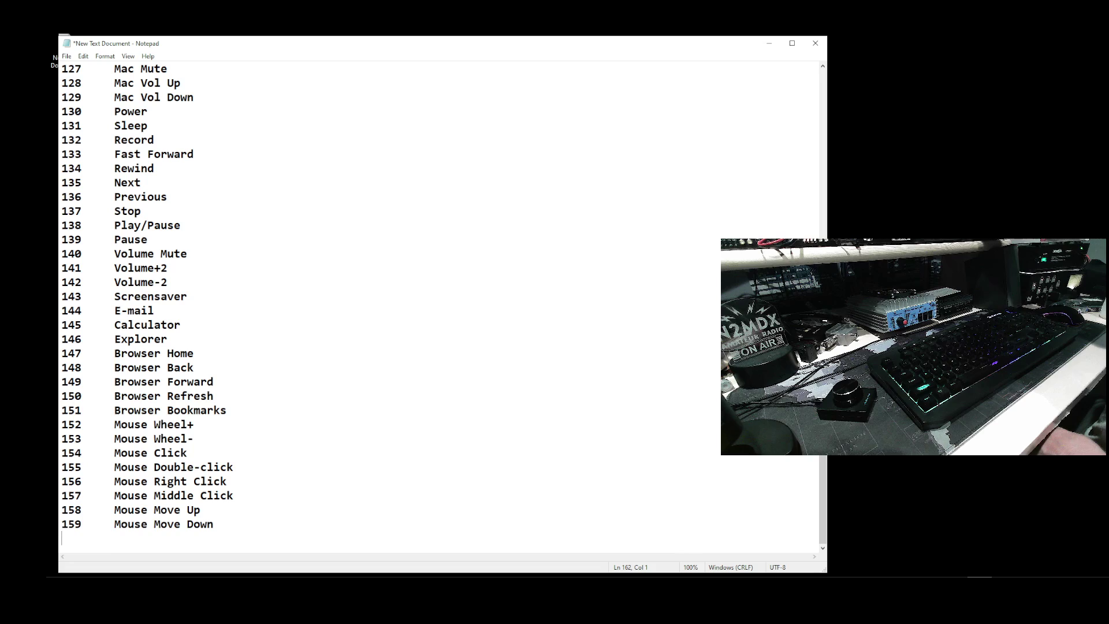
{"action": "type", "text": "\tMouse Move Right 162\tMouse Drag Up 163\tMouse Drag Down 164\tMouse Drag Left 165\tMouse Drag Right"}
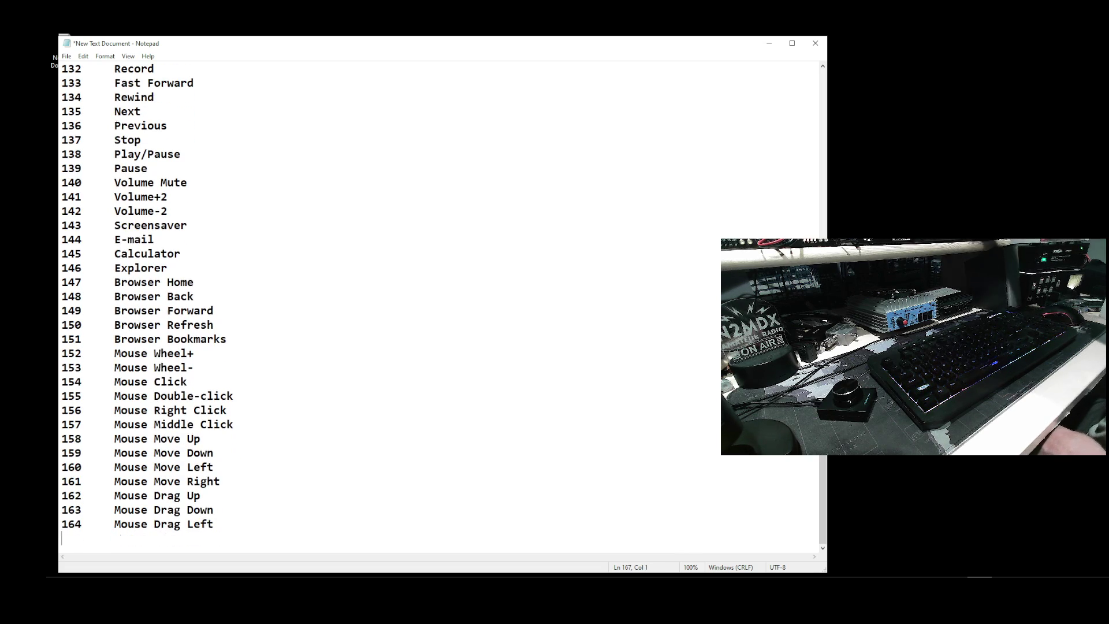
Step: Step down the key list from Mouse Click to the [BACK] entry
{"action": "key", "text": "Up"}
{"action": "key", "text": "Up"}
{"action": "key", "text": "Up"}
{"action": "key", "text": "Up"}
{"action": "key", "text": "Up"}
{"action": "key", "text": "Up"}
{"action": "key", "text": "Up"}
{"action": "key", "text": "End"}
{"action": "key", "text": "shift+Home"}
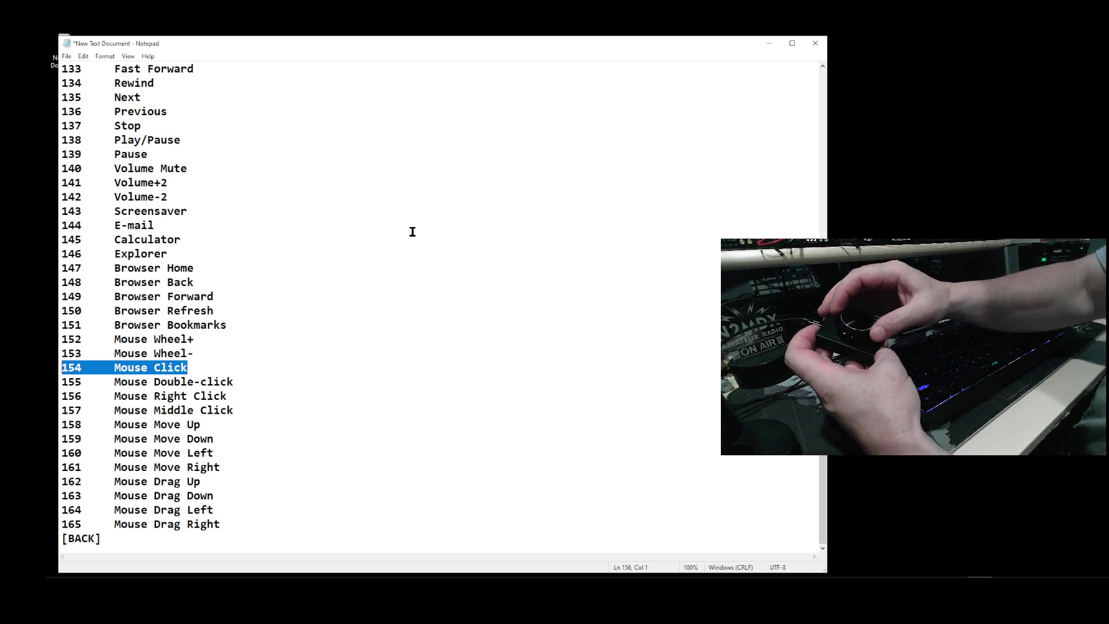
{"action": "key", "text": "Down"}
{"action": "key", "text": "End"}
{"action": "key", "text": "Down"}
{"action": "key", "text": "Down"}
{"action": "key", "text": "End"}
{"action": "key", "text": "shift+Home"}
{"action": "key", "text": "Down"}
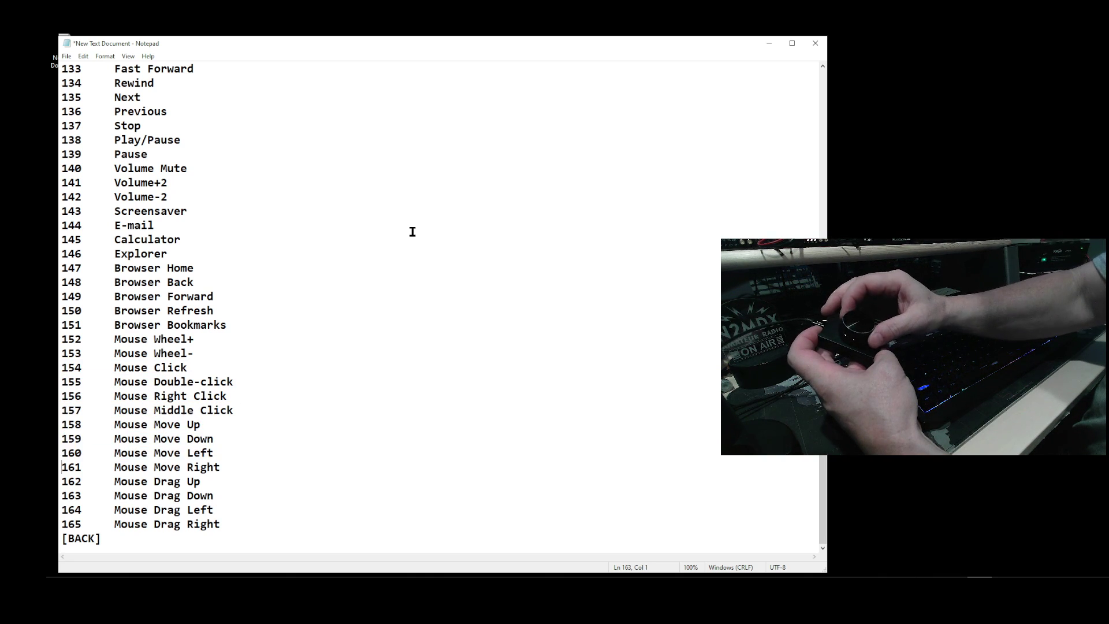
{"action": "key", "text": "Down"}
{"action": "key", "text": "Down"}
{"action": "key", "text": "End"}
{"action": "key", "text": "shift+Home"}
{"action": "key", "text": "Down"}
{"action": "key", "text": "Down"}
{"action": "key", "text": "End"}
{"action": "key", "text": "shift+Home"}
{"action": "key", "text": "Down"}
{"action": "key", "text": "End"}
{"action": "key", "text": "shift+Home"}
{"action": "key", "text": "Down"}
{"action": "key", "text": "End"}
{"action": "key", "text": "shift+Home"}
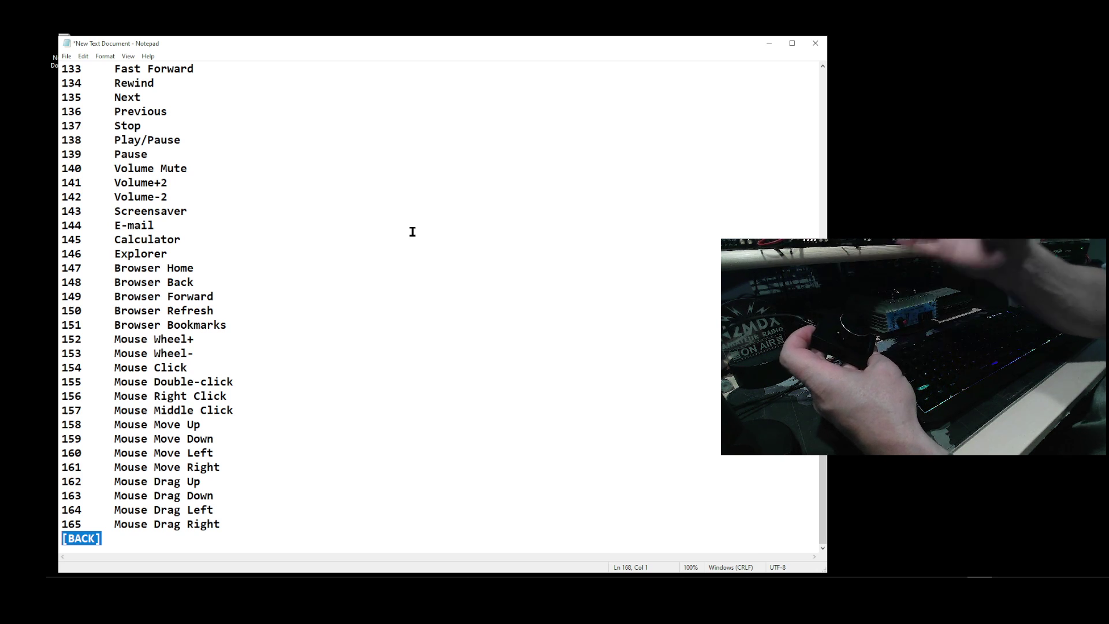
Step: Return to the Press menu with Modifier (NONE) and Key Mouse Click, highlighting Modifier
{"action": "key", "text": "ctrl+a"}
{"action": "key", "text": "Delete"}
{"action": "type", "text": "Press"}
{"action": "key", "text": "Return"}
{"action": "type", "text": "1 Modifier:\t(NONE)"}
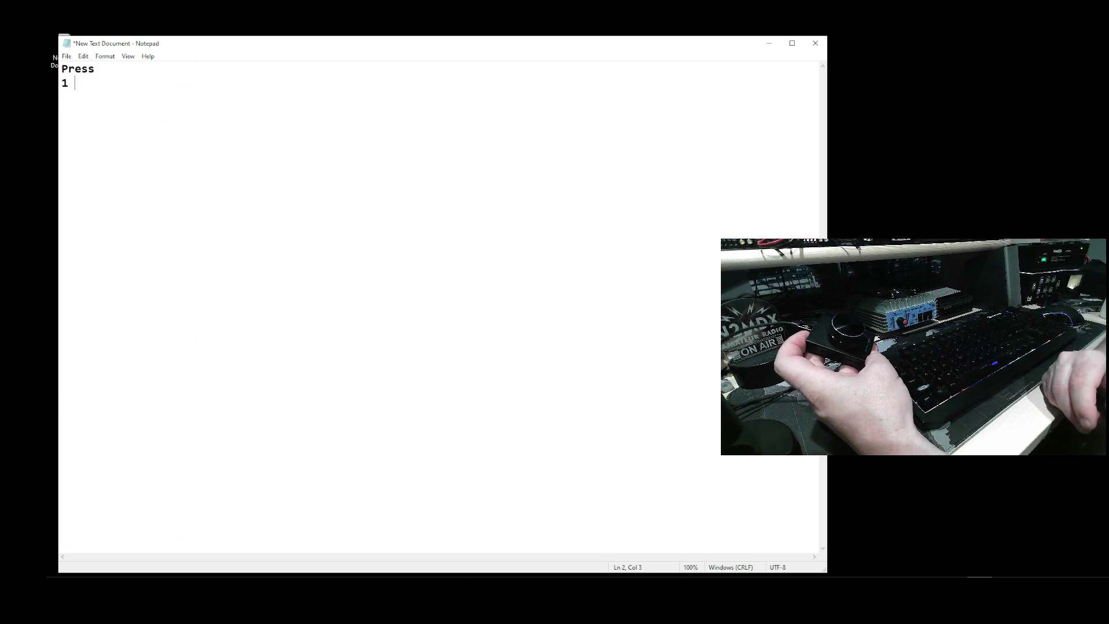
{"action": "key", "text": "Return"}
{"action": "type", "text": "2 Key:\t\tMouse Click"}
{"action": "key", "text": "Return"}
{"action": "type", "text": "[BACK]"}
{"action": "key", "text": "shift+Home"}
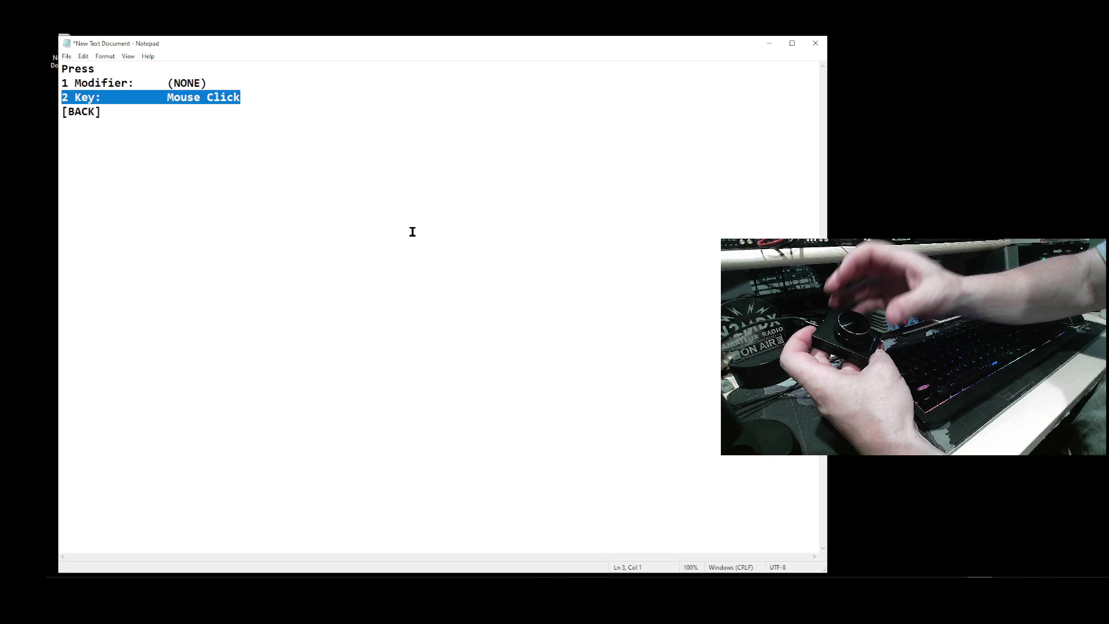
{"action": "key", "text": "Up"}
{"action": "key", "text": "End"}
{"action": "key", "text": "shift+Home"}
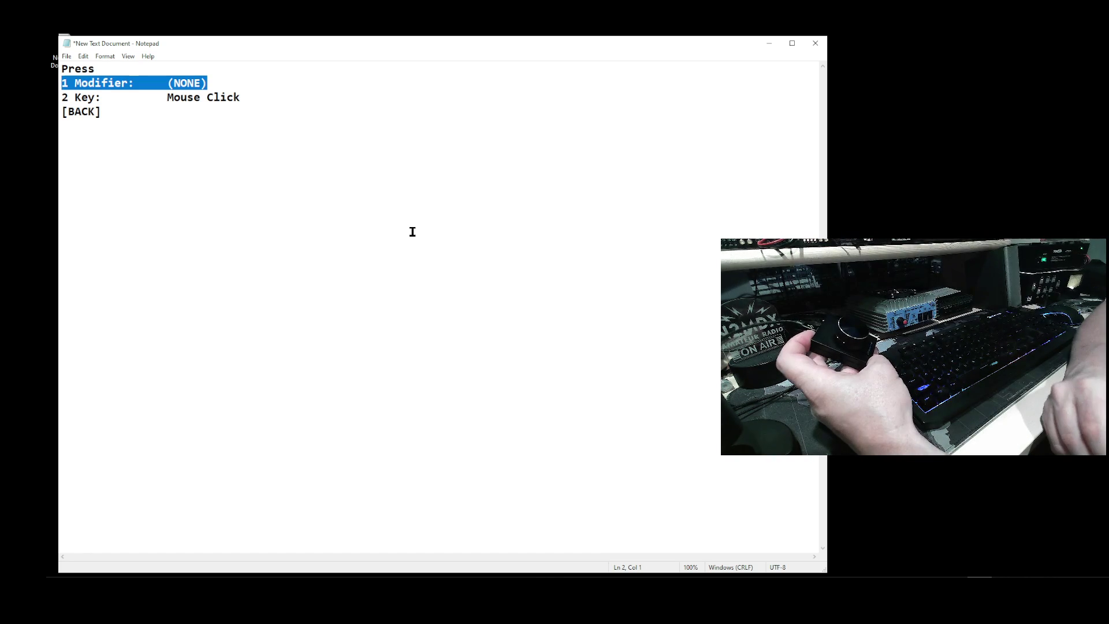
Step: Show the Press modifier list from (NONE) to Shift+Ctrl+Alt+Win+, highlighting (NONE)
{"action": "key", "text": "ctrl+a"}
{"action": "type", "text": "Press\t\tModifier"}
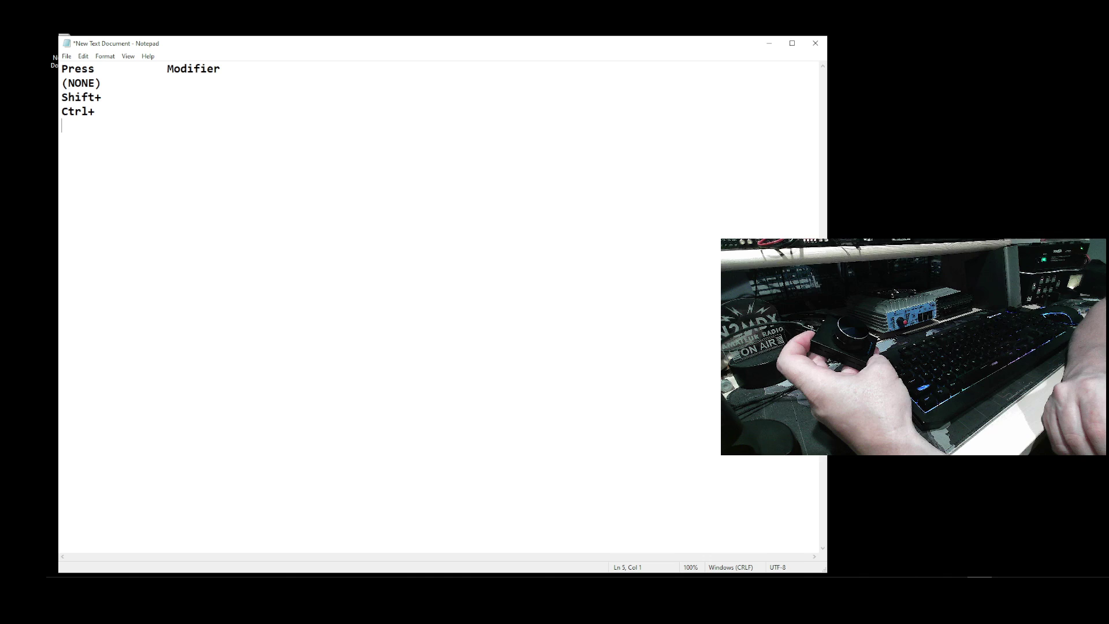
{"action": "type", "text": " (NONE) Shift+ Ctrl+ Alt+ Win+ Shift+Ctrl+ Shift+Alt+ Shift+Win+ Ctrl+Alt+ Ctrl+Win+ Alt+Win+ Shif"}
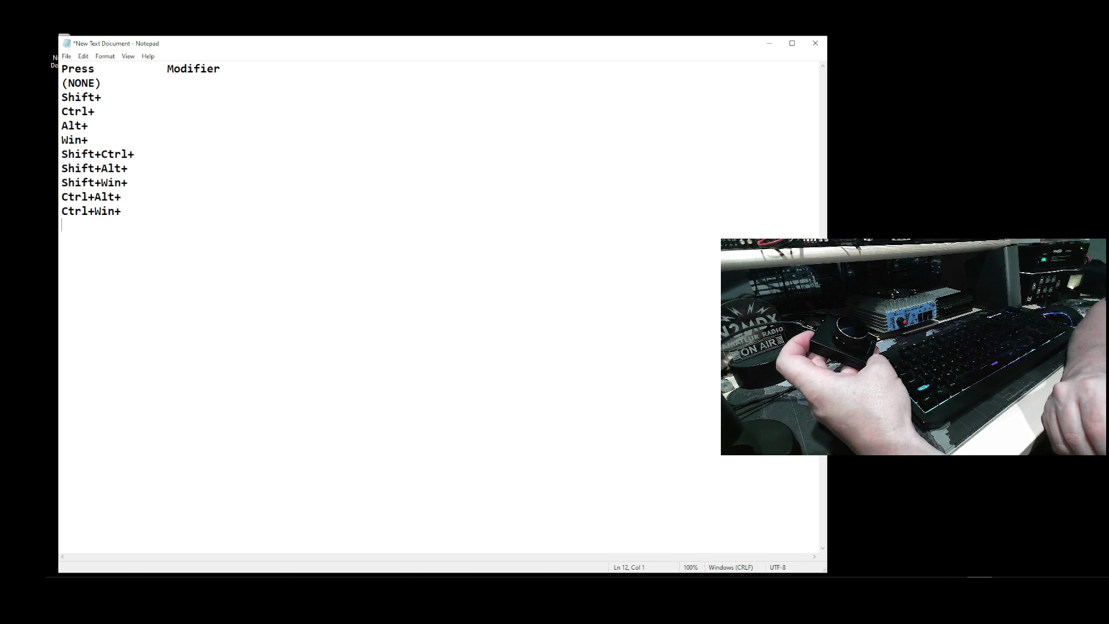
{"action": "type", "text": "t+Ctrl+Alt+ Shift+Ctrl+Win+ Ctrl+Alt+Win+ Shift+Alt+Win+ Shift+Ctrl+Alt+Win+ [BACK]"}
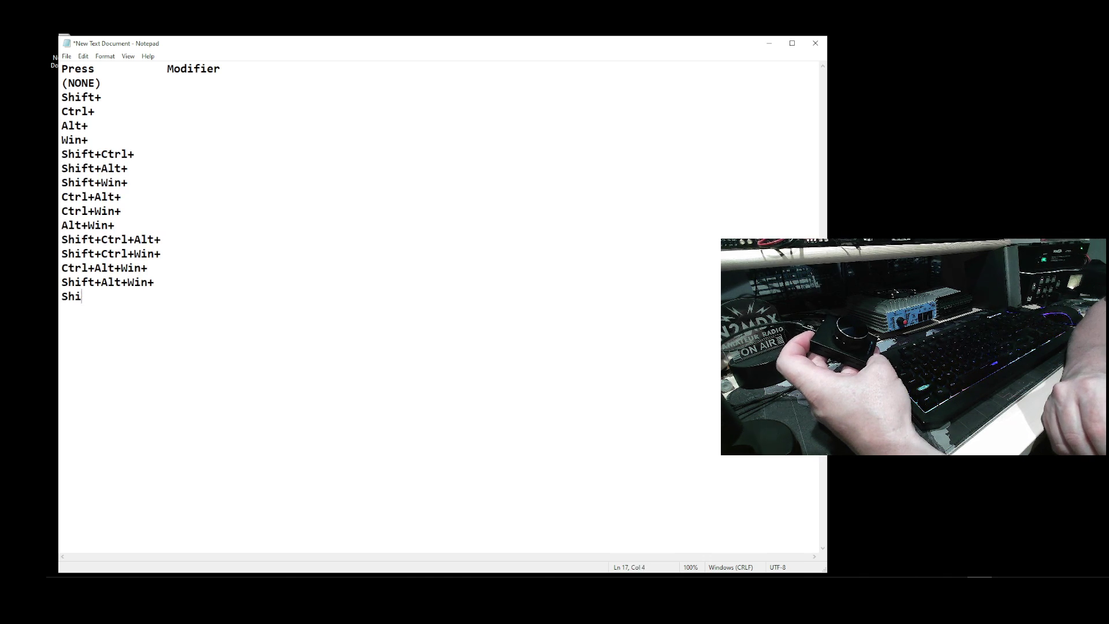
{"action": "key", "text": "Up"}
{"action": "key", "text": "Up"}
{"action": "key", "text": "End"}
{"action": "key", "text": "shift+Home"}
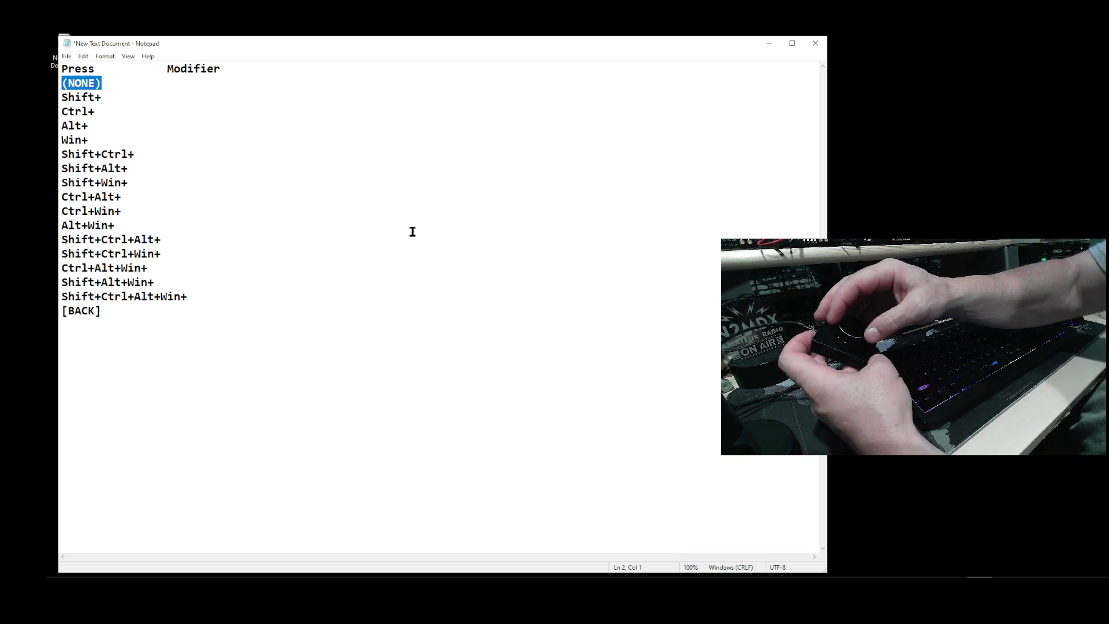
Step: Step down the modifier list to its [BACK] entry, keeping the modifier at (NONE)
{"action": "key", "text": "Down"}
{"action": "key", "text": "Down"}
{"action": "key", "text": "End"}
{"action": "key", "text": "shift+Home"}
{"action": "key", "text": "Down"}
{"action": "key", "text": "Down"}
{"action": "key", "text": "Down"}
{"action": "key", "text": "End"}
{"action": "key", "text": "shift+Home"}
{"action": "key", "text": "Down"}
{"action": "key", "text": "Down"}
{"action": "key", "text": "End"}
{"action": "key", "text": "shift+Home"}
{"action": "key", "text": "Down"}
{"action": "key", "text": "Down"}
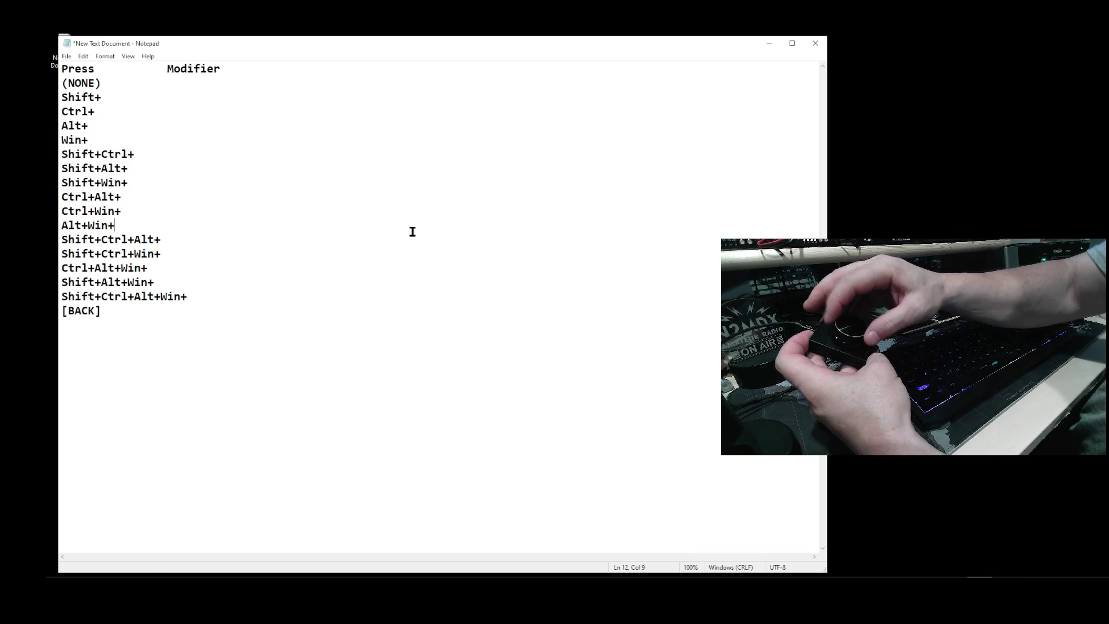
{"action": "key", "text": "Down"}
{"action": "key", "text": "Down"}
{"action": "key", "text": "Down"}
{"action": "key", "text": "End"}
{"action": "key", "text": "shift+Home"}
{"action": "key", "text": "Down"}
{"action": "key", "text": "Down"}
{"action": "key", "text": "End"}
{"action": "key", "text": "shift+Home"}
{"action": "key", "text": "Down"}
{"action": "key", "text": "Down"}
{"action": "key", "text": "End"}
{"action": "key", "text": "shift+Home"}
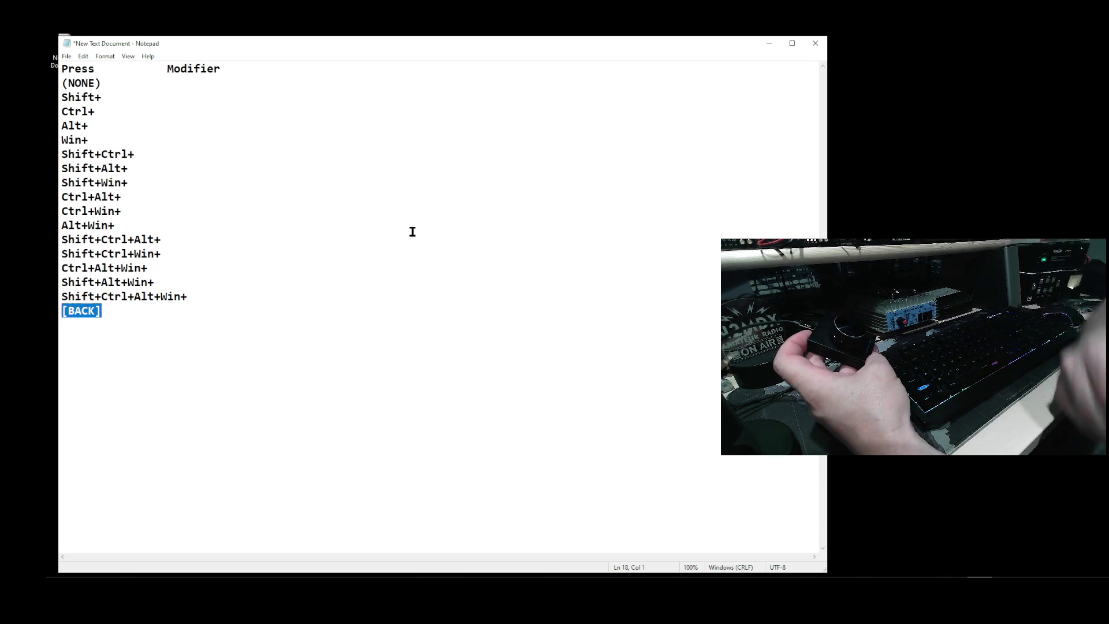
Step: Return to the Press submenu with Modifier (NONE) and move down to [BACK]
{"action": "key", "text": "ctrl+a"}
{"action": "key", "text": "Delete"}
{"action": "type", "text": "Press 1 Modifier:\t(NONE)"}
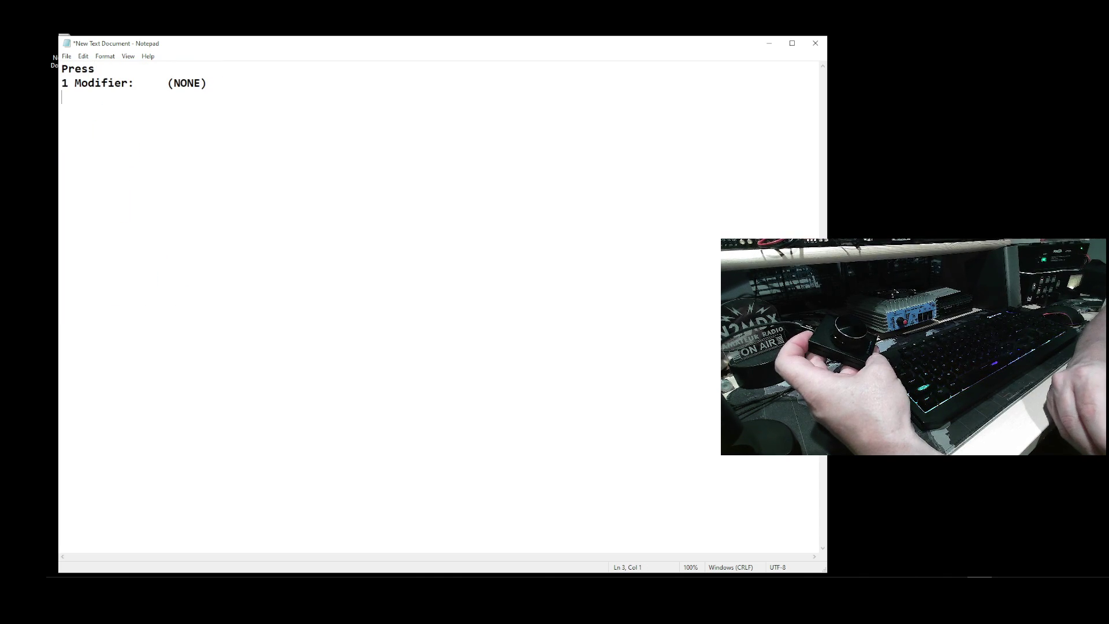
{"action": "key", "text": "Return"}
{"action": "type", "text": "2 Key:\t\tMouse Click"}
{"action": "key", "text": "Return"}
{"action": "type", "text": "[BACK]"}
{"action": "key", "text": "Up"}
{"action": "key", "text": "Up"}
{"action": "key", "text": "End"}
{"action": "key", "text": "shift+Home"}
{"action": "key", "text": "Down"}
{"action": "key", "text": "Down"}
{"action": "key", "text": "End"}
{"action": "key", "text": "shift+Home"}
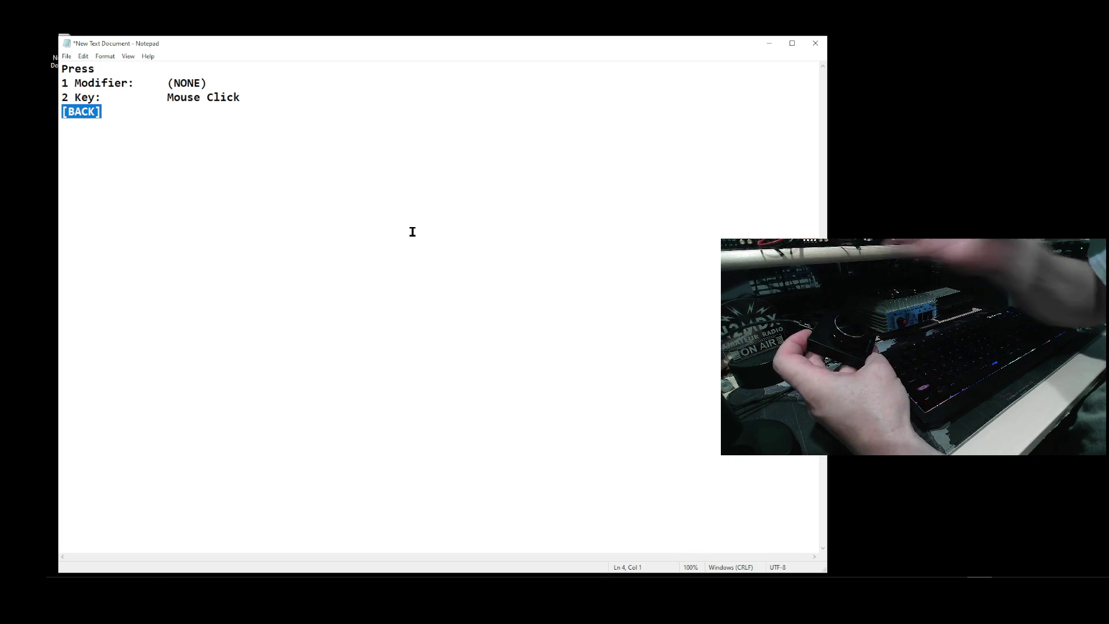
Step: Show the WINDOWS MODE menu with Press: Mouse Click, volume actions, RESTORE DEFAULT and SAVE & QUIT
{"action": "key", "text": "ctrl+a"}
{"action": "type", "text": "- WINDOWS MODE -"}
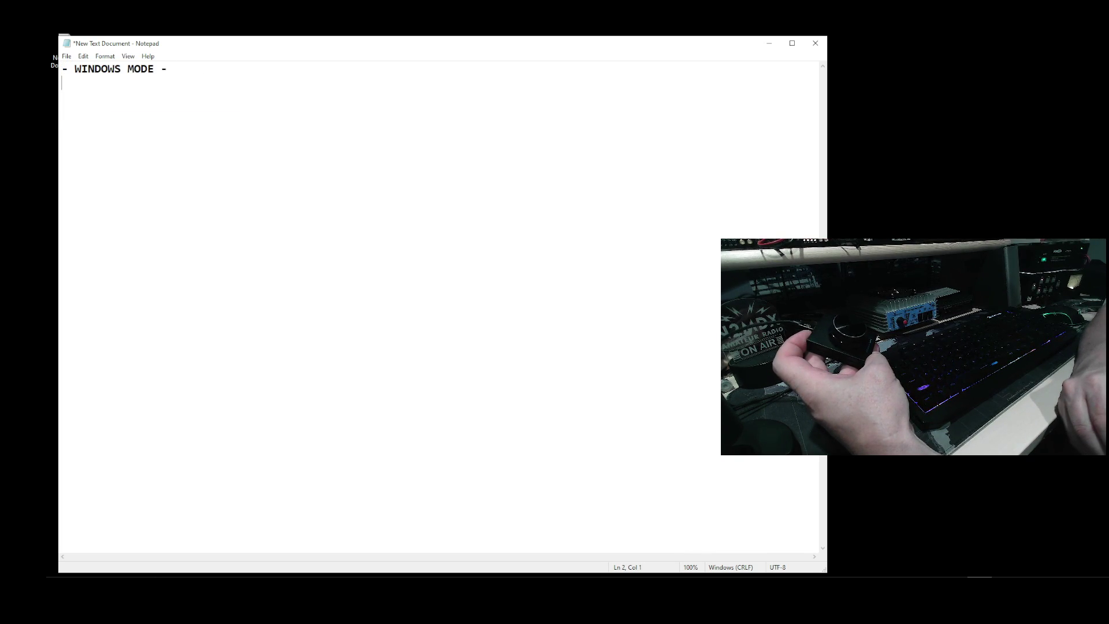
{"action": "key", "text": "Return"}
{"action": "type", "text": "1\tClockwise\t\t: Mouse Wheel+ "}
{"action": "type", "text": "2\tCounterclockwise\t: Mouse Wheel-"}
{"action": "key", "text": "Return"}
{"action": "type", "text": "3\tPr"}
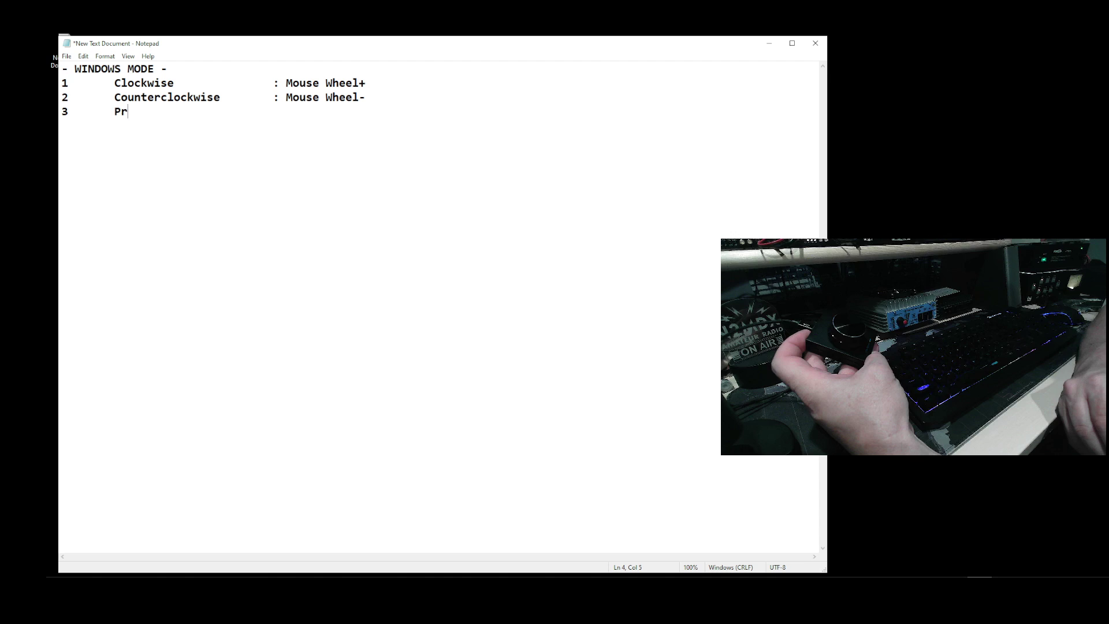
{"action": "type", "text": "ess\t\t\t: Mouse Click"}
{"action": "key", "text": "Return"}
{"action": "type", "text": "4\tPress+Clockwise\t\t: Volume+"}
{"action": "key", "text": "Return"}
{"action": "type", "text": "5\tPress+Counterclockwise\t: Volume- "}
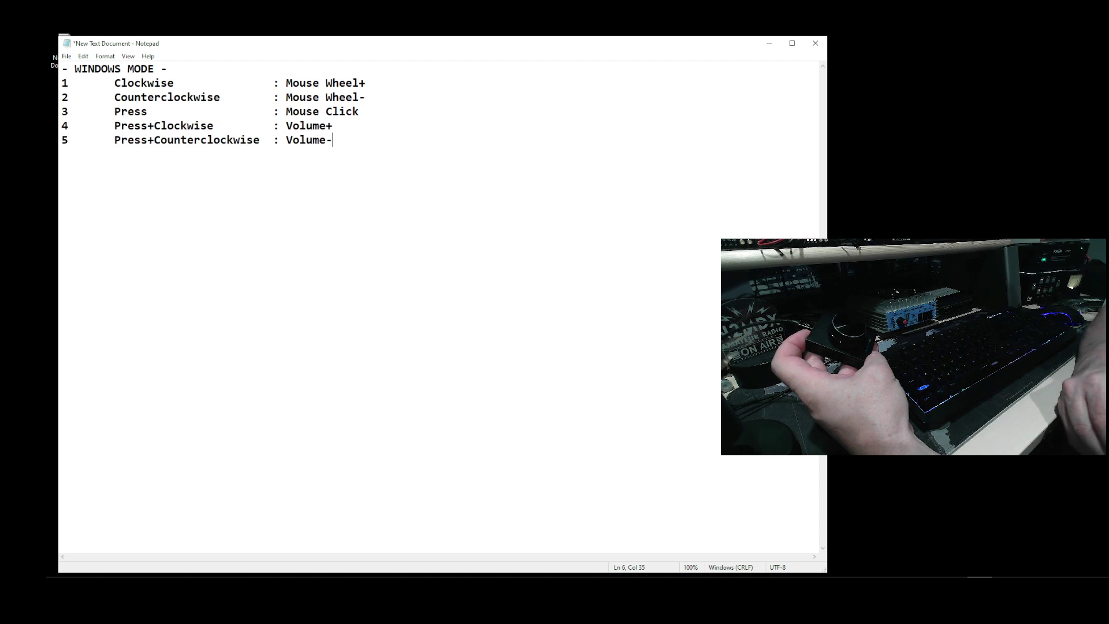
{"action": "type", "text": "6\tLong Press\t\t: Volume Mute"}
{"action": "key", "text": "Return"}
{"action": "type", "text": "[RESTORE DEFAULT]"}
{"action": "key", "text": "Return"}
{"action": "type", "text": "[SAVE & QUIT]"}
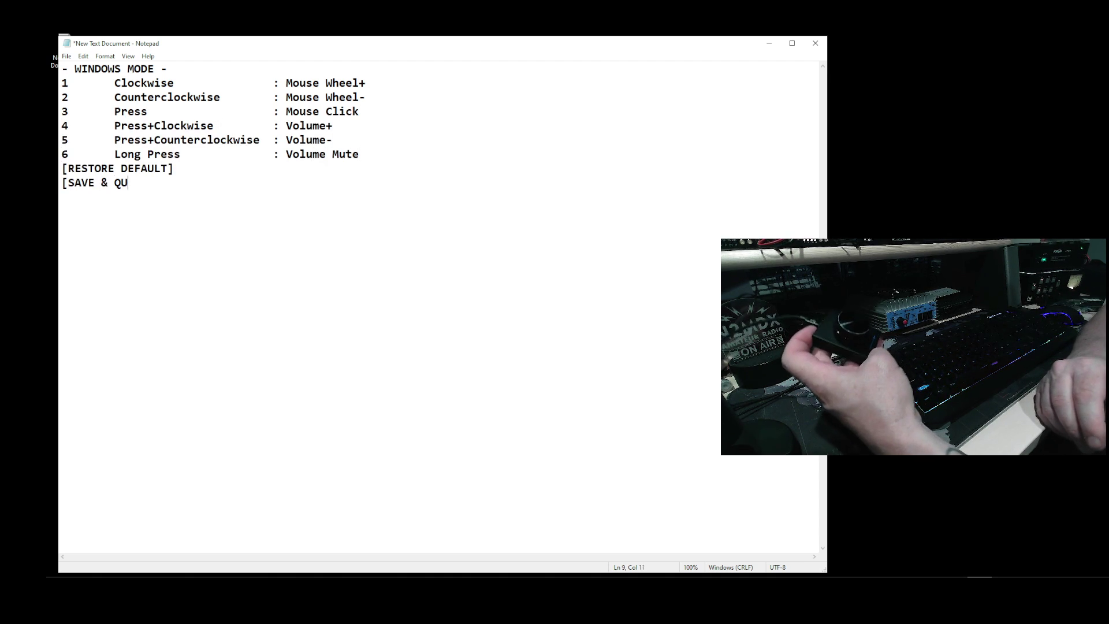
Step: Move down to [SAVE & QUIT] and save the settings, leaving the page reading 'OK!'
{"action": "left_click", "coordinate": [413, 111]}
{"action": "key", "text": "shift+Home"}
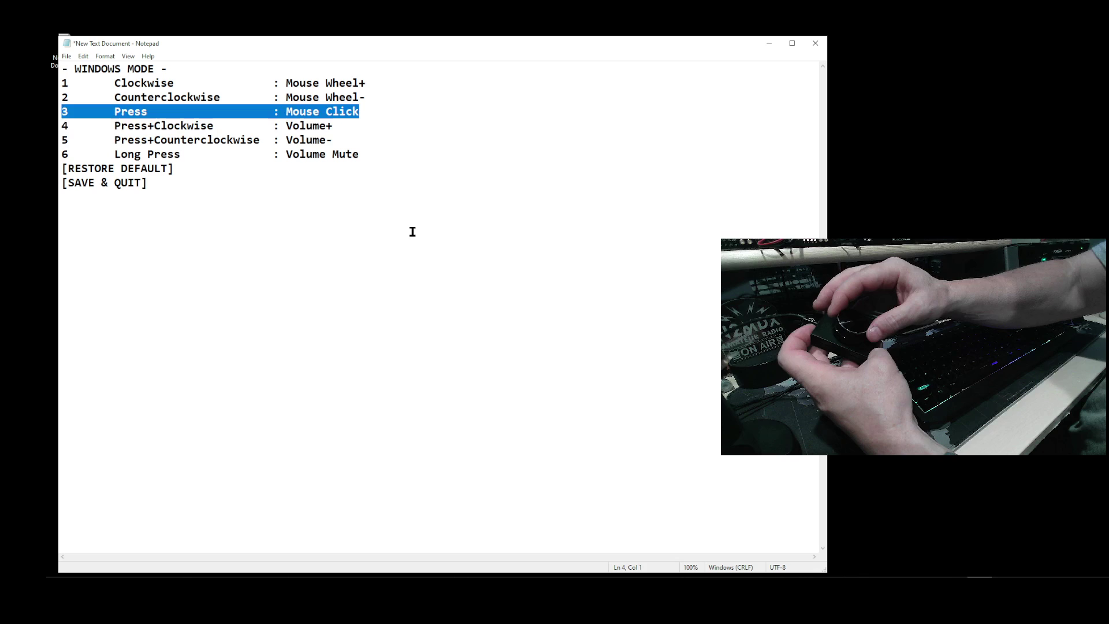
{"action": "key", "text": "Down"}
{"action": "key", "text": "shift+Home"}
{"action": "key", "text": "Down"}
{"action": "key", "text": "Down"}
{"action": "key", "text": "Down"}
{"action": "key", "text": "shift+Home"}
{"action": "key", "text": "Down"}
{"action": "key", "text": "shift+Home"}
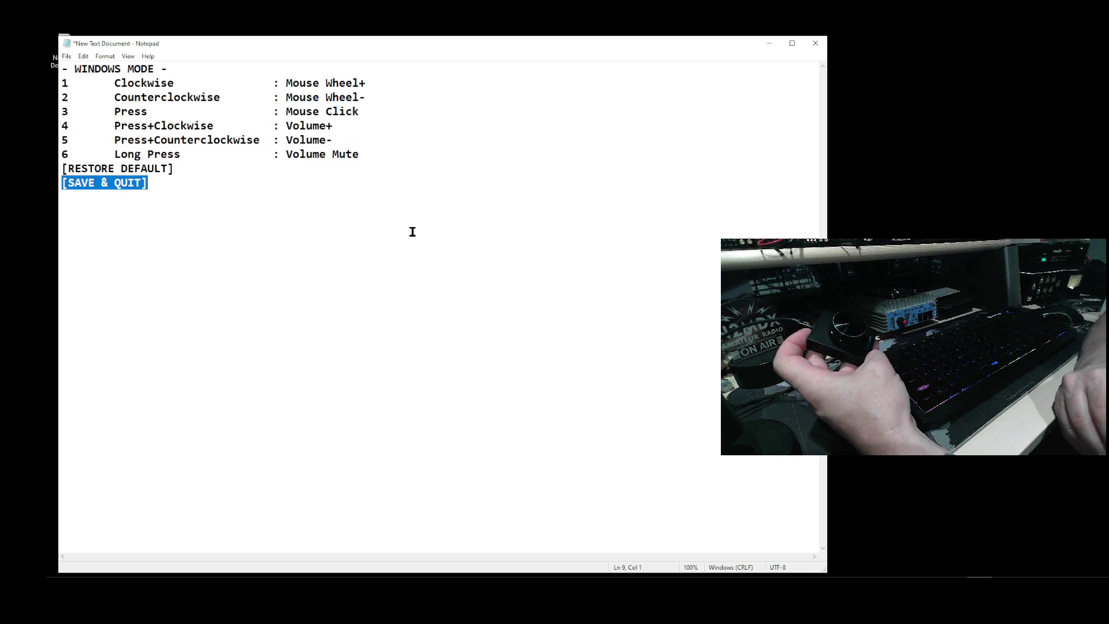
{"action": "key", "text": "ctrl+a"}
{"action": "type", "text": "OK!"}
{"action": "key", "text": "Return"}
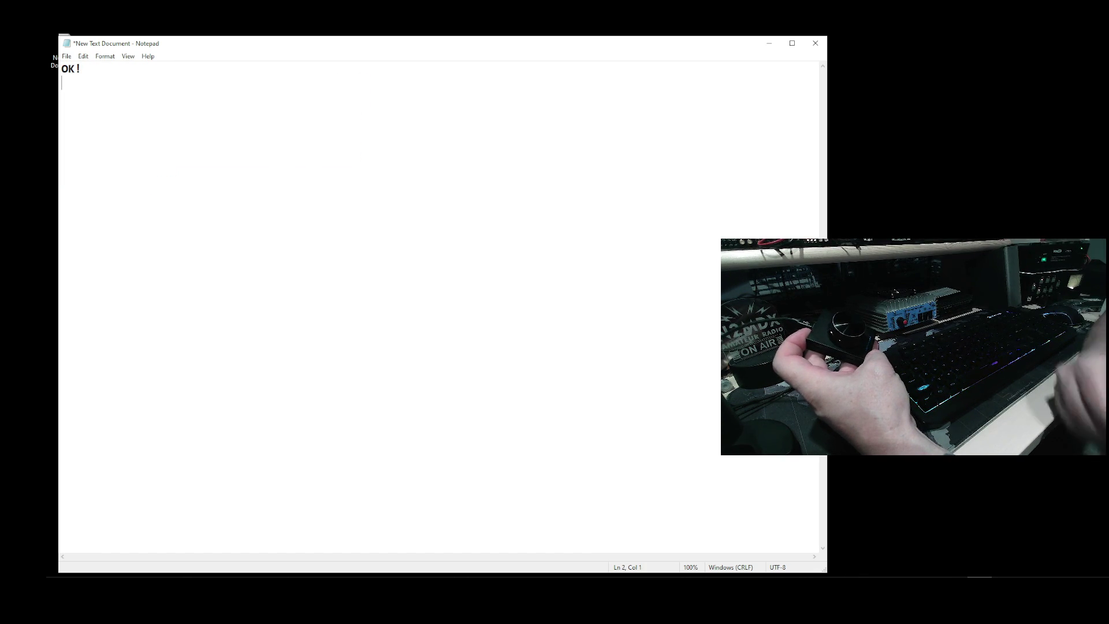
Step: Close Notepad and power on the Thetis radio, receiving 40M SSB at 7.192 MHz
{"action": "left_click", "coordinate": [818, 47]}
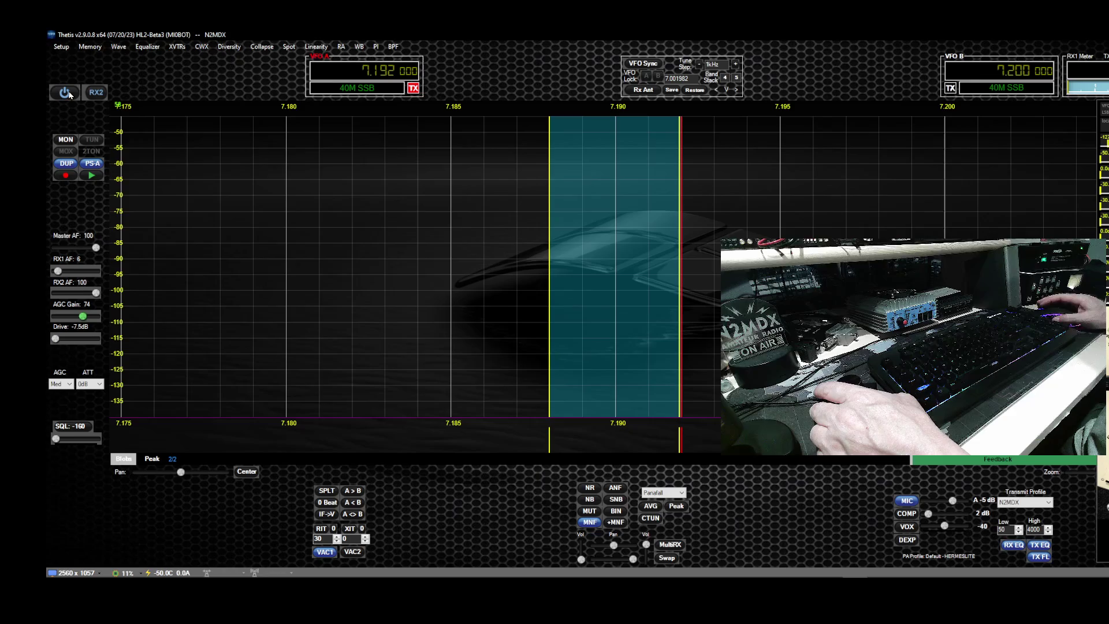
{"action": "left_click", "coordinate": [65, 93]}
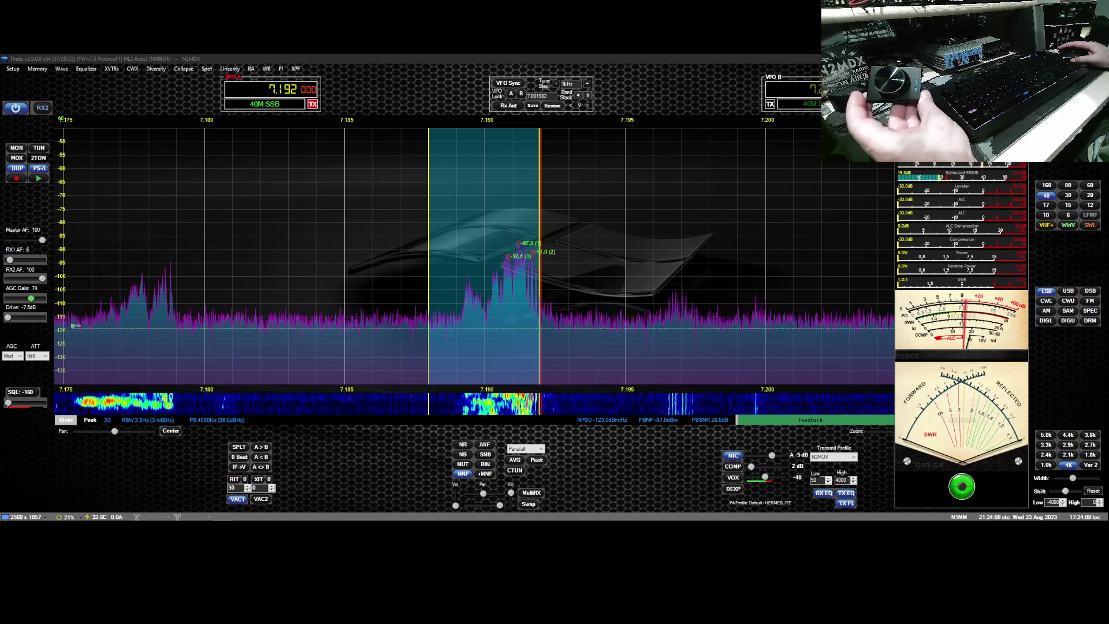
Step: Tune VFO A across 40M and back to 7.192 MHz, adjusting the RX1 AF slider
{"action": "scroll", "coordinate": [452, 300], "scroll_direction": "down", "scroll_amount": 5}
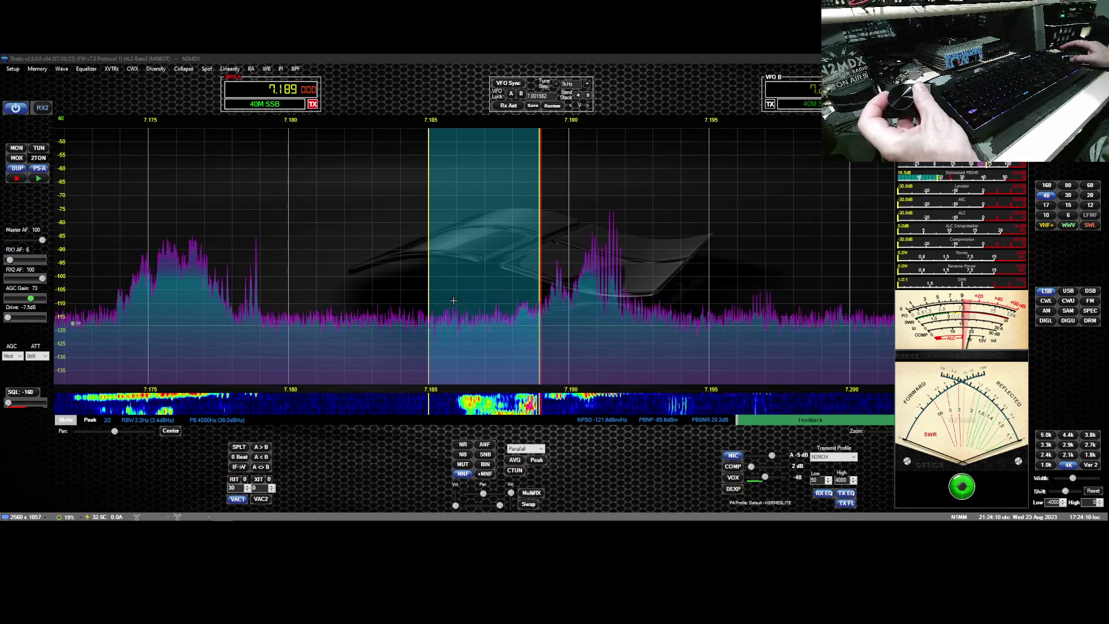
{"action": "scroll", "coordinate": [453, 301], "scroll_direction": "up", "scroll_amount": 5}
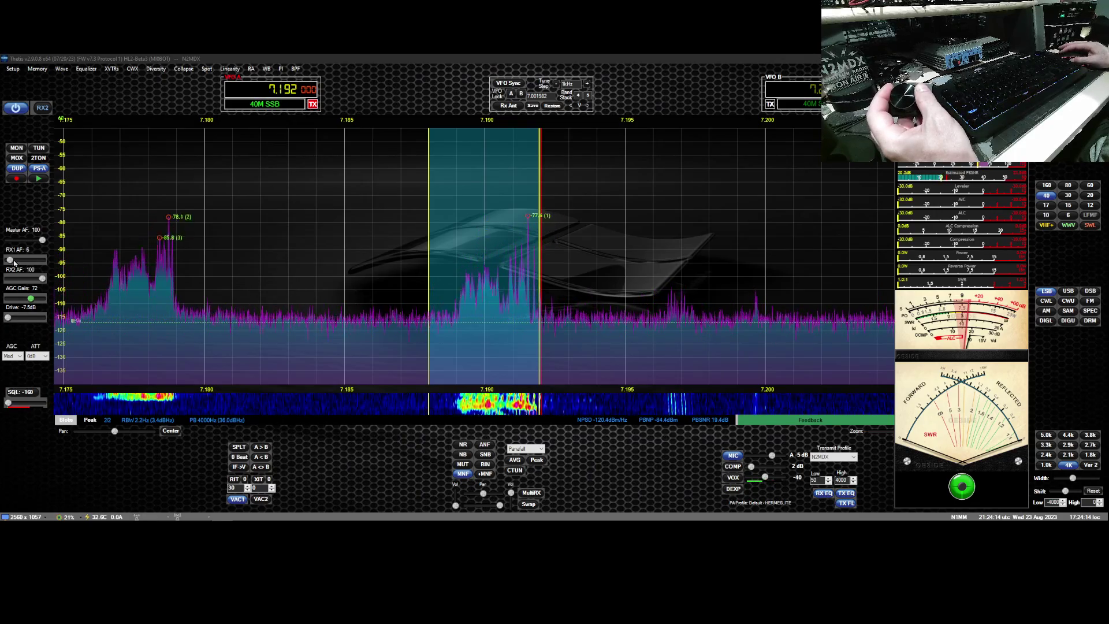
{"action": "left_click_drag", "start_coordinate": [14, 263], "coordinate": [8, 261]}
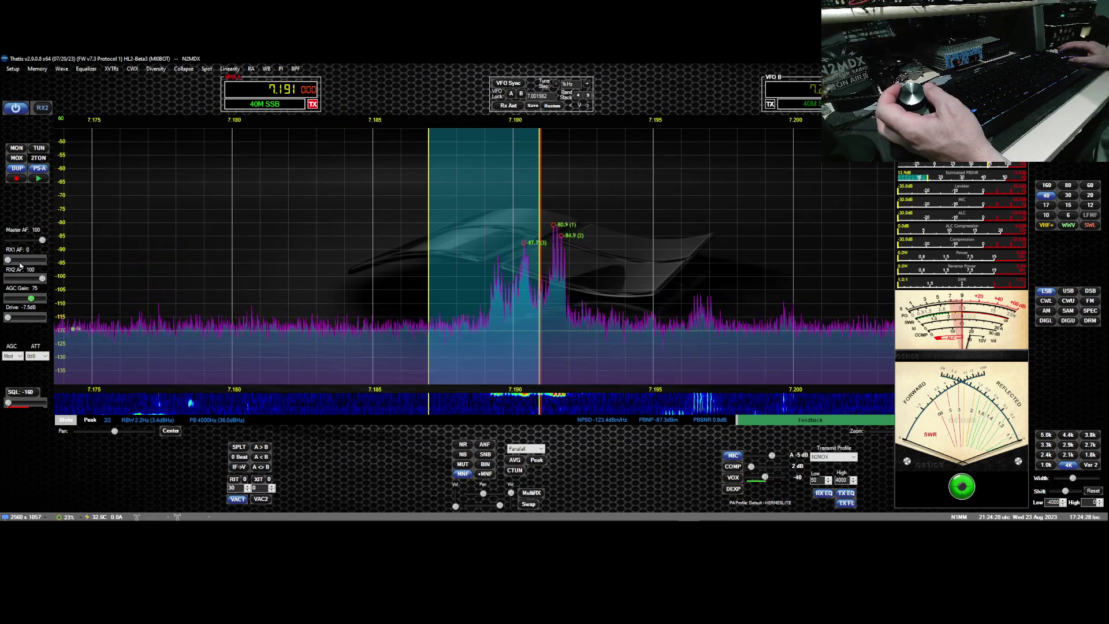
{"action": "left_click_drag", "start_coordinate": [8, 260], "coordinate": [18, 262]}
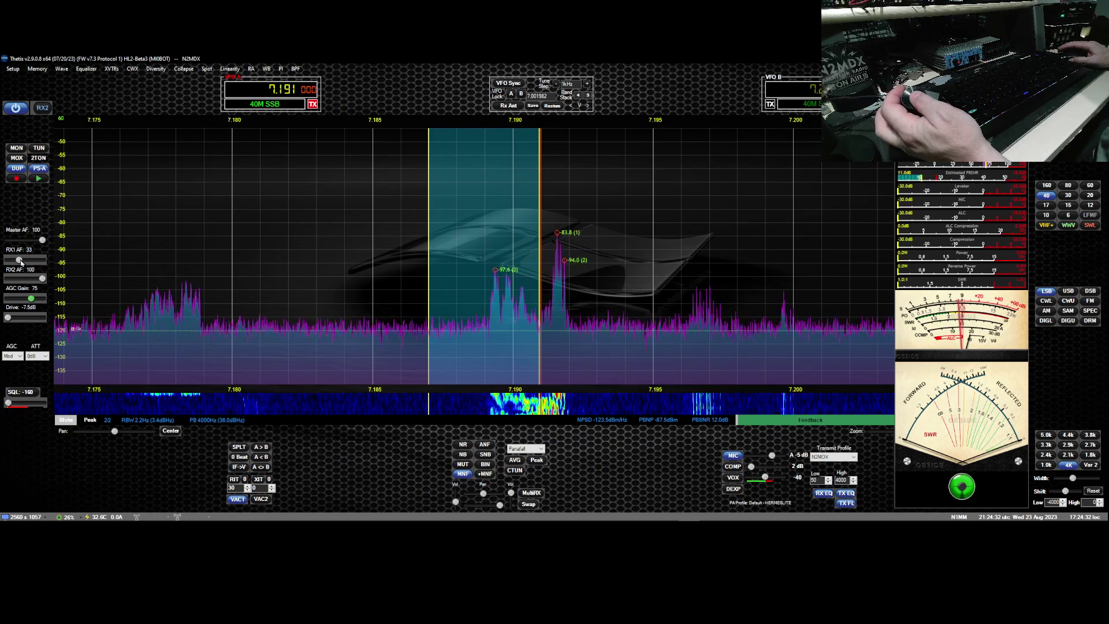
{"action": "left_click_drag", "start_coordinate": [21, 262], "coordinate": [23, 261]}
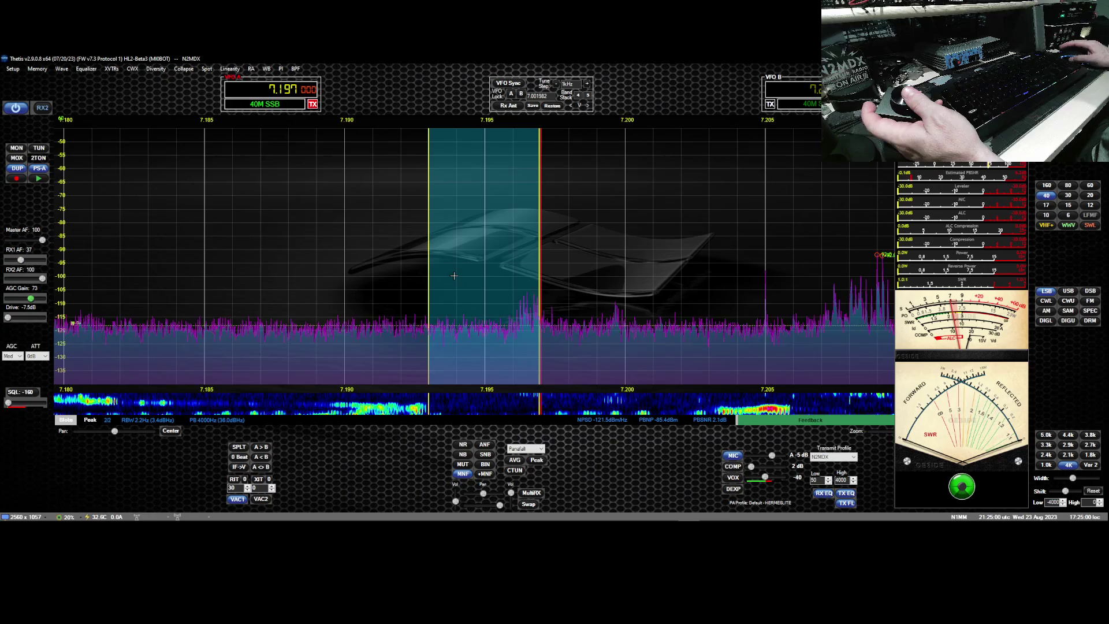
{"action": "mouse_move", "coordinate": [18, 264]}
{"action": "left_mouse_down"}
{"action": "mouse_move", "coordinate": [8, 261]}
{"action": "mouse_move", "coordinate": [20, 260]}
{"action": "left_mouse_up"}
{"action": "scroll", "coordinate": [368, 294], "scroll_direction": "down", "scroll_amount": 7}
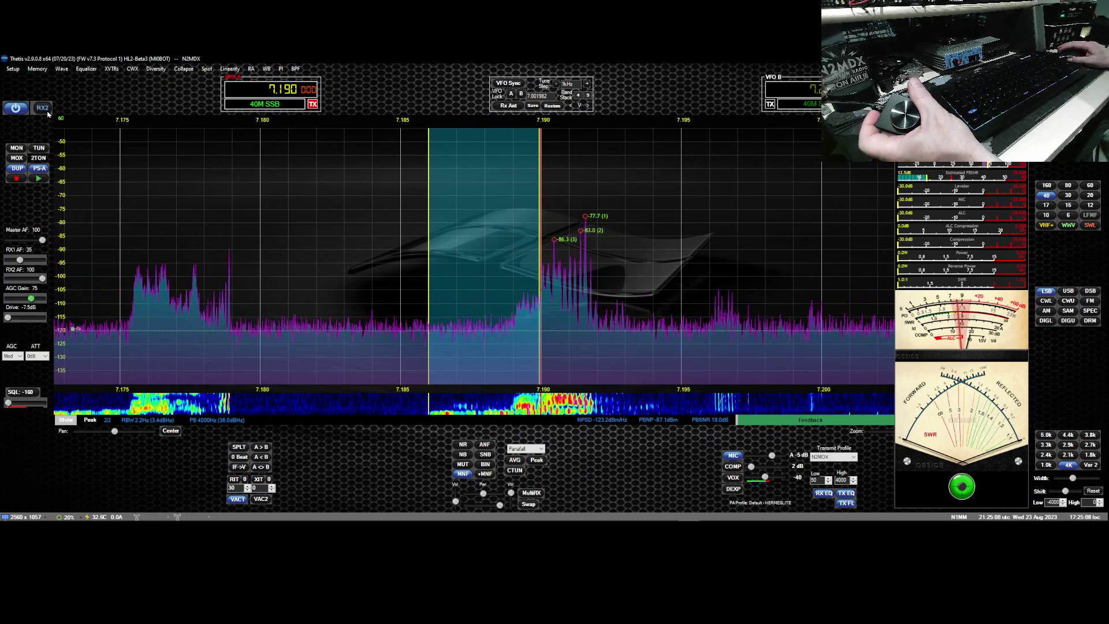
{"action": "scroll", "coordinate": [401, 249], "scroll_direction": "up", "scroll_amount": 1}
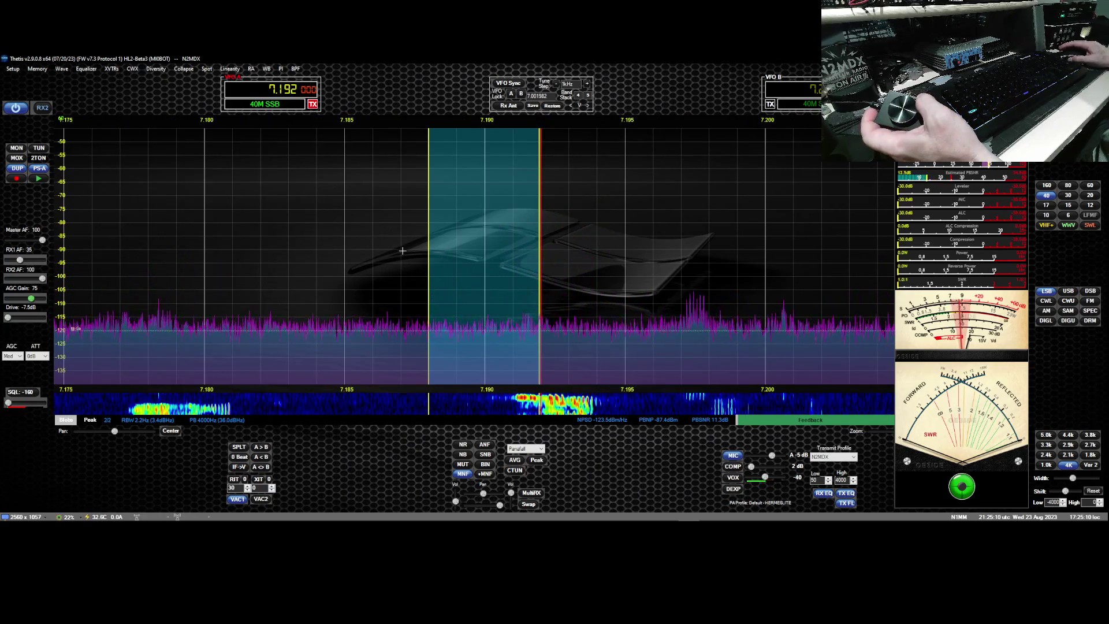
Step: Switch on the second receiver and tune the VFOs with the knob
{"action": "scroll", "coordinate": [401, 250], "scroll_direction": "up", "scroll_amount": 1}
{"action": "left_click", "coordinate": [44, 108]}
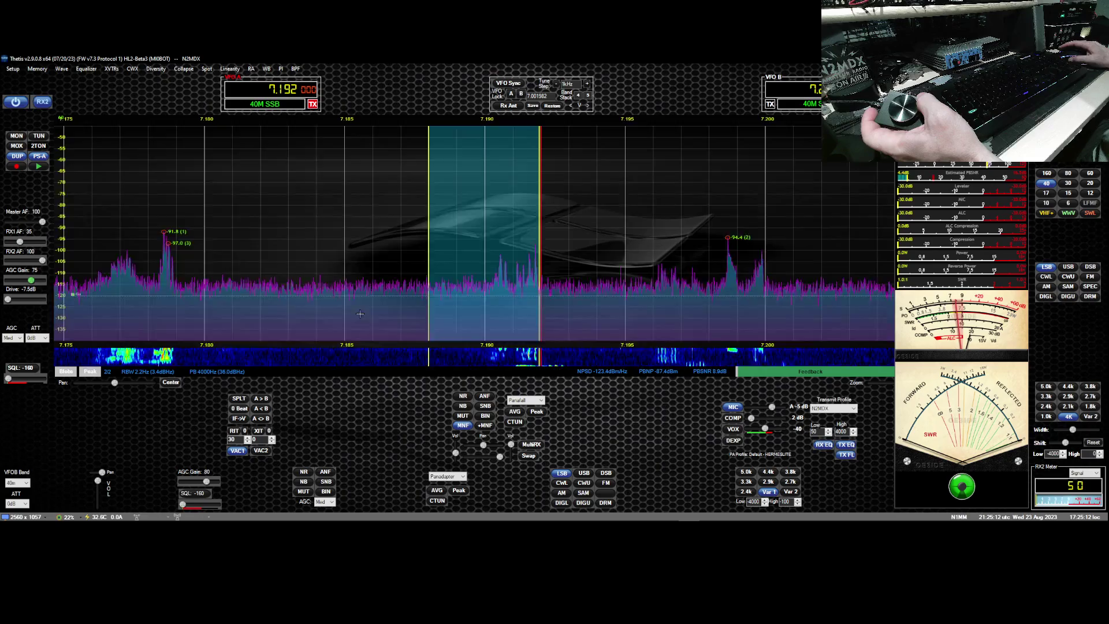
{"action": "scroll", "coordinate": [443, 338], "scroll_direction": "up", "scroll_amount": 5}
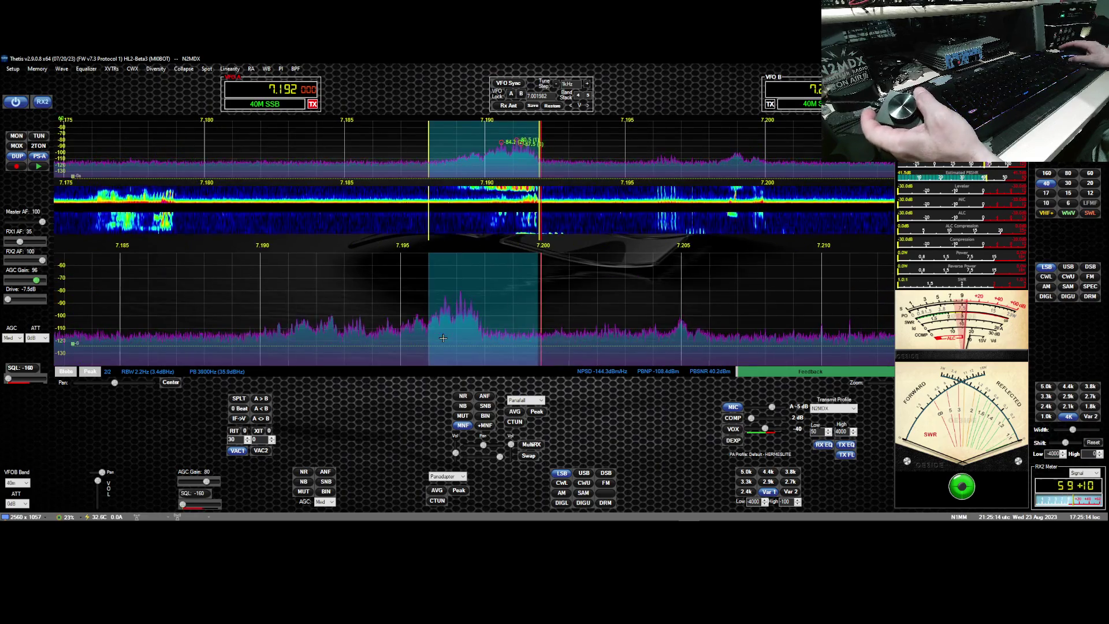
{"action": "scroll", "coordinate": [48, 238], "scroll_direction": "down", "scroll_amount": 7}
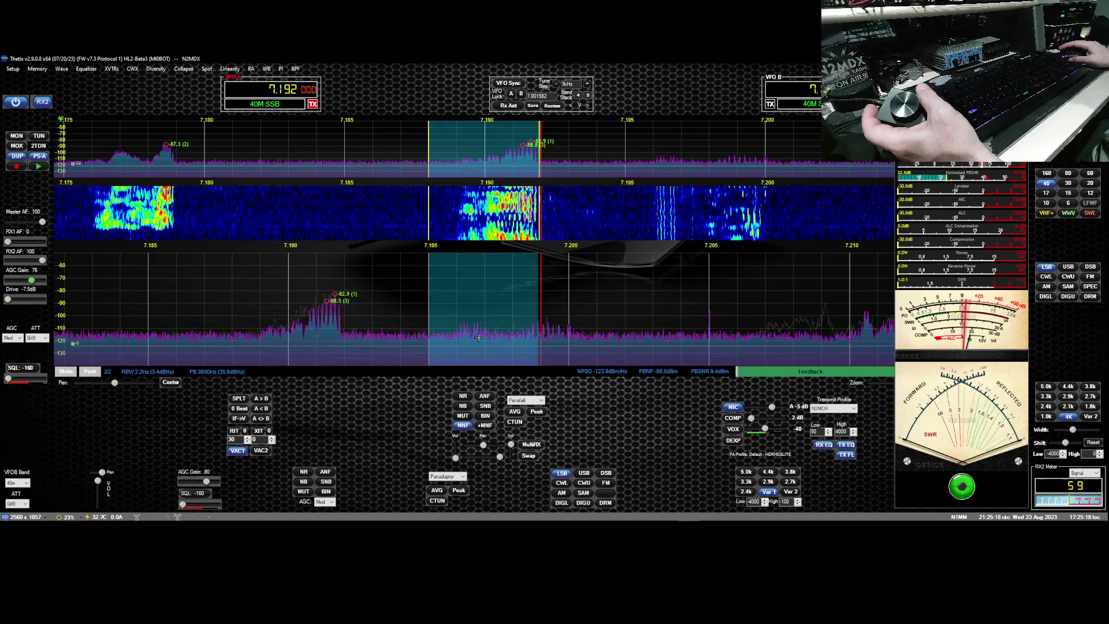
Step: Tune VFO A to 7.194 MHz and switch the second receiver off again
{"action": "scroll", "coordinate": [447, 165], "scroll_direction": "up", "scroll_amount": 2}
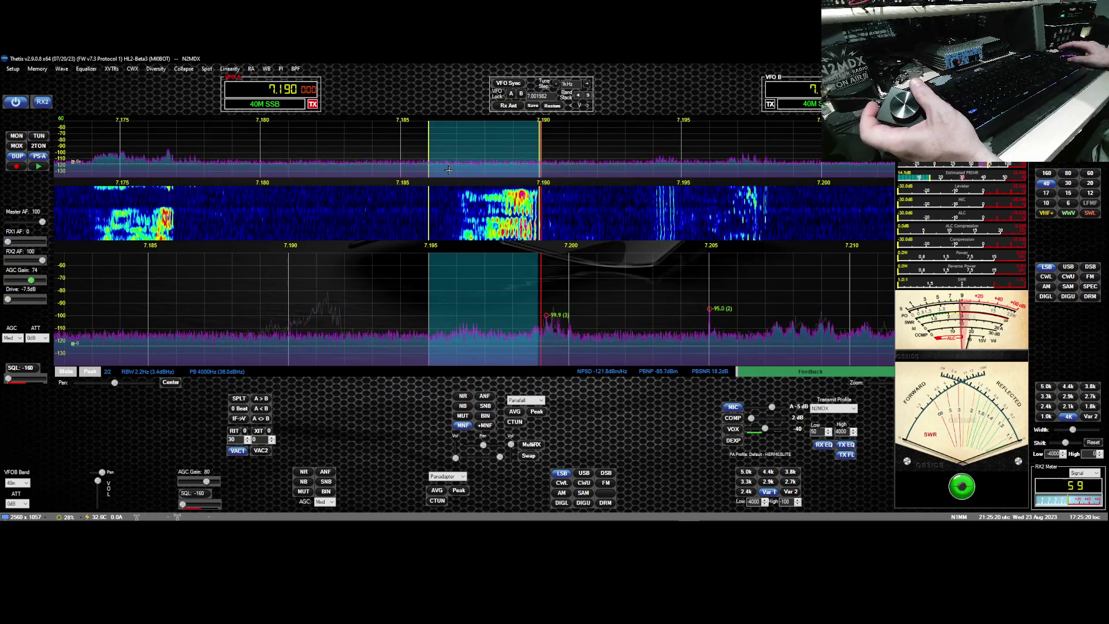
{"action": "scroll", "coordinate": [474, 302], "scroll_direction": "down", "scroll_amount": 4}
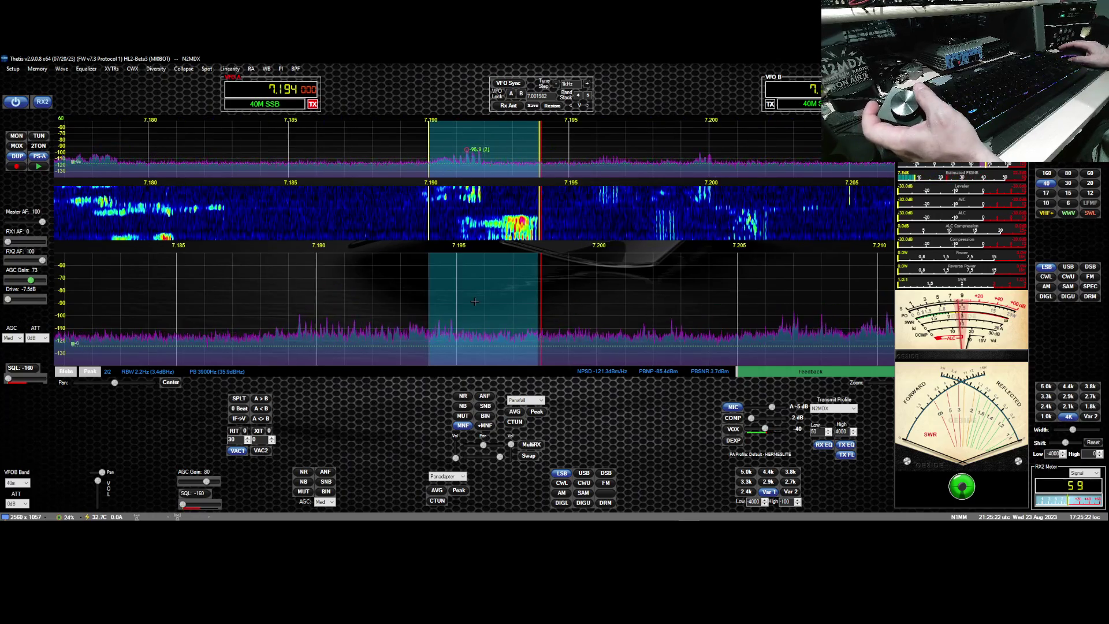
{"action": "left_click", "coordinate": [42, 102]}
{"action": "left_click", "coordinate": [42, 102]}
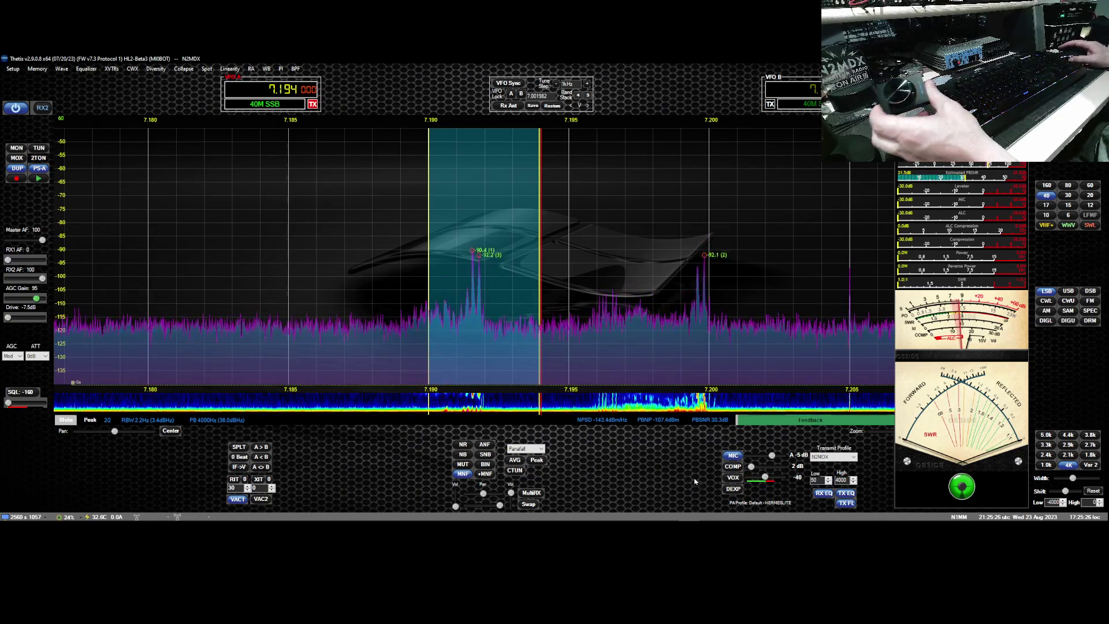
Step: Bring up the RemoteTx USB VFO Knob Setup page and read through its six programmable actions
{"action": "left_click", "coordinate": [80, 518]}
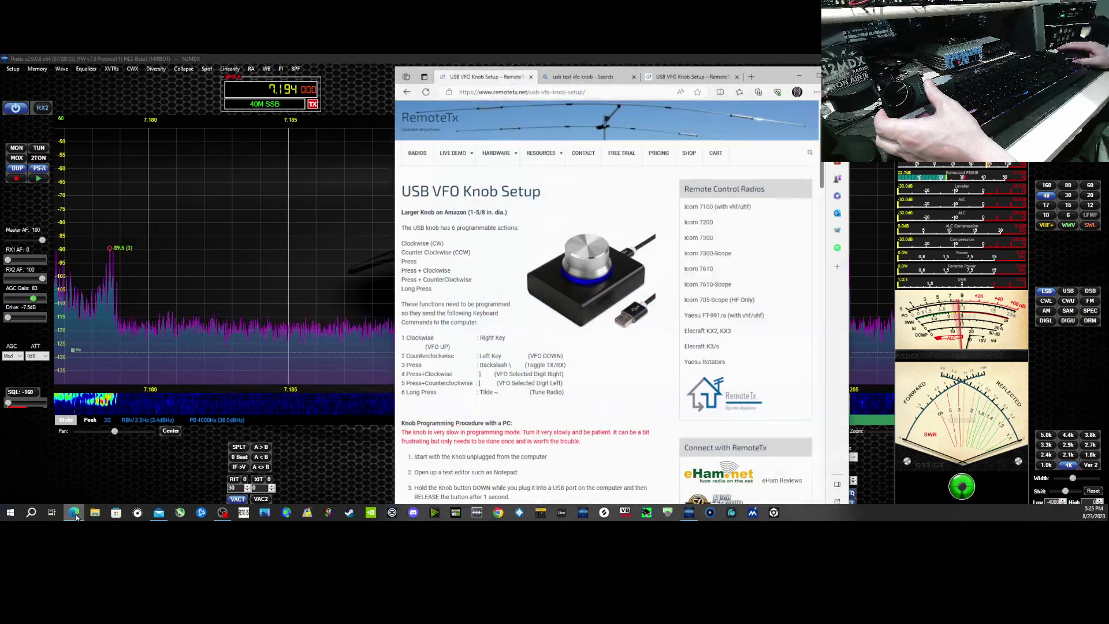
{"action": "scroll", "coordinate": [618, 324], "scroll_direction": "down", "scroll_amount": 5}
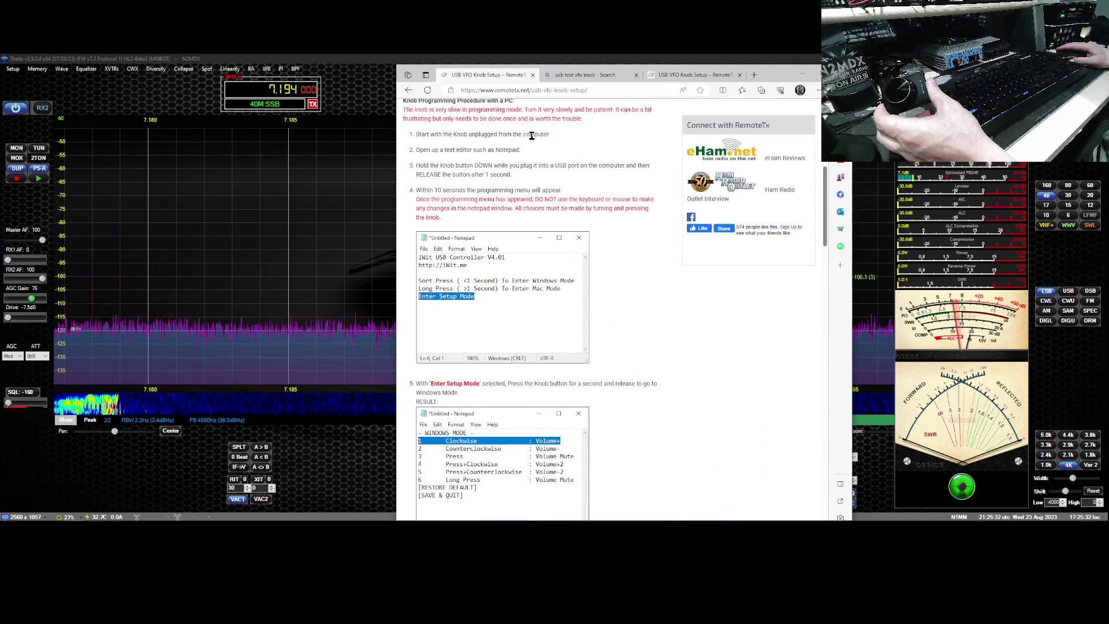
{"action": "scroll", "coordinate": [513, 381], "scroll_direction": "down", "scroll_amount": 12}
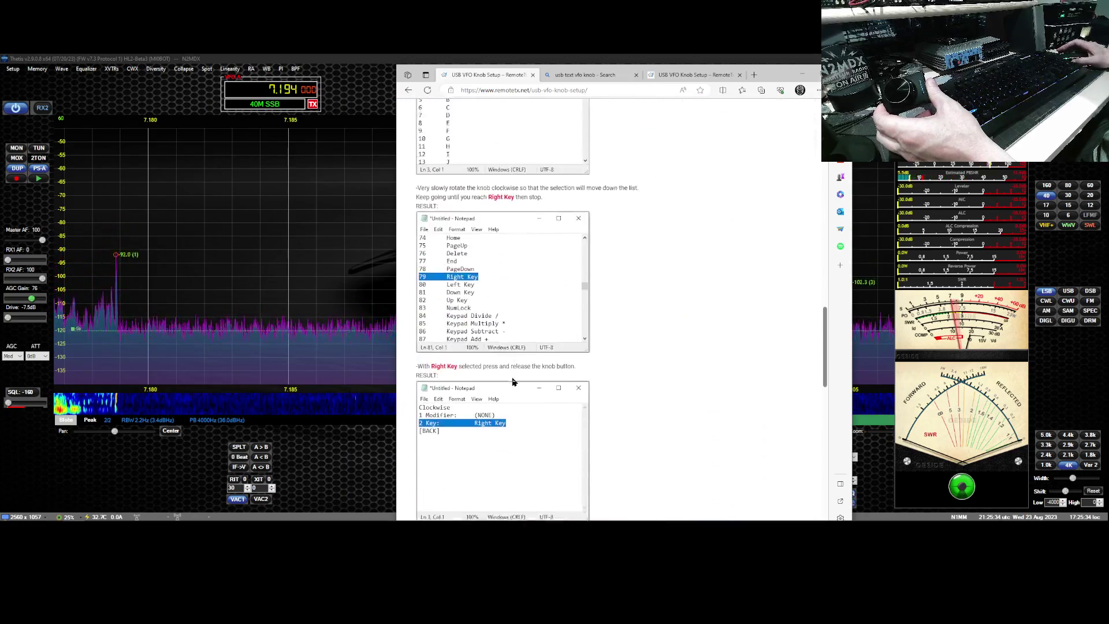
{"action": "scroll", "coordinate": [513, 381], "scroll_direction": "down", "scroll_amount": 15}
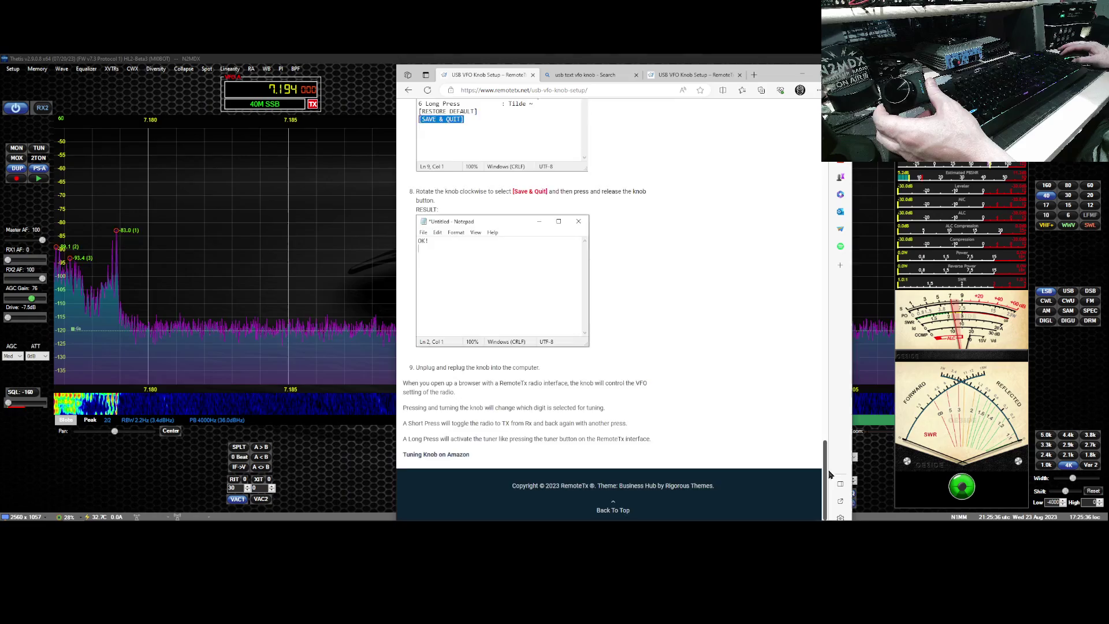
{"action": "left_click_drag", "start_coordinate": [829, 474], "coordinate": [826, 173]}
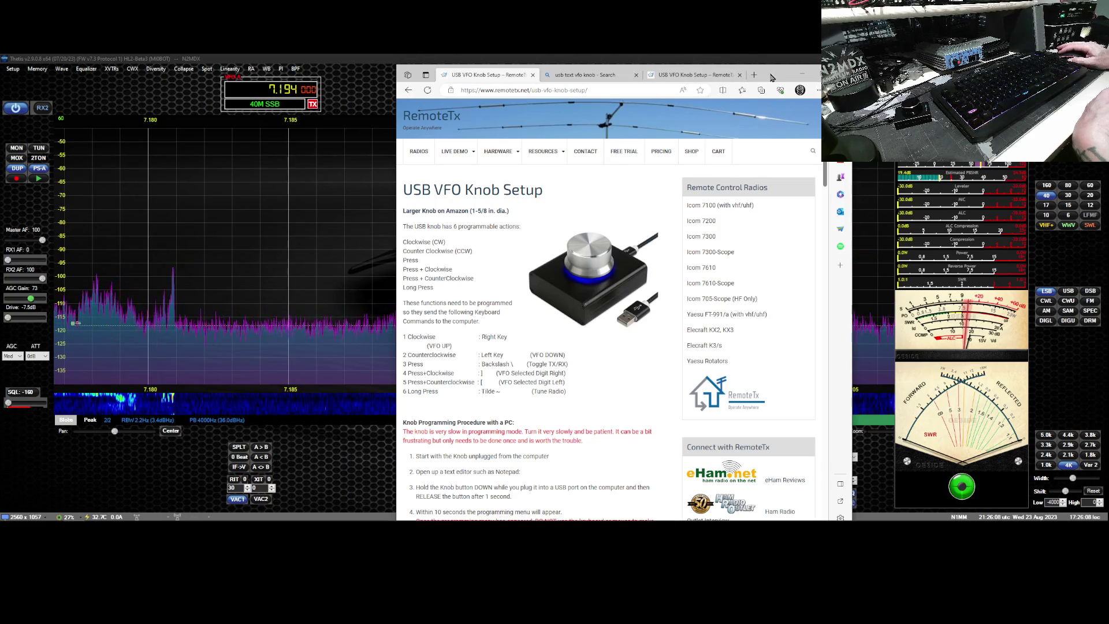
Step: Close the knob setup page and open Thetis Setup on the General hardware page
{"action": "left_click", "coordinate": [804, 73]}
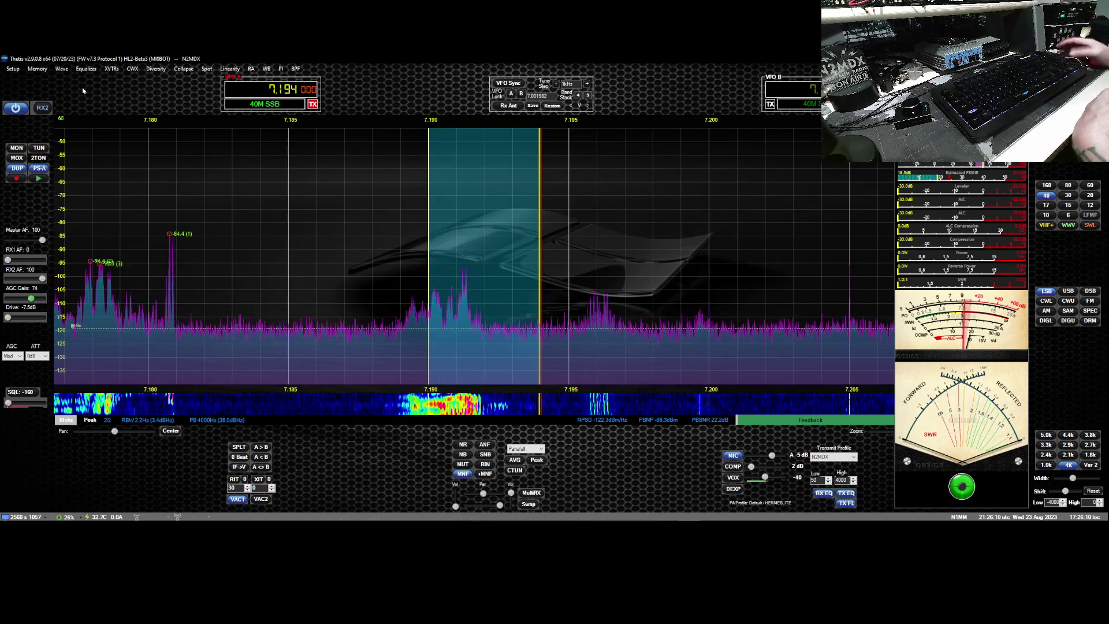
{"action": "left_click", "coordinate": [13, 69]}
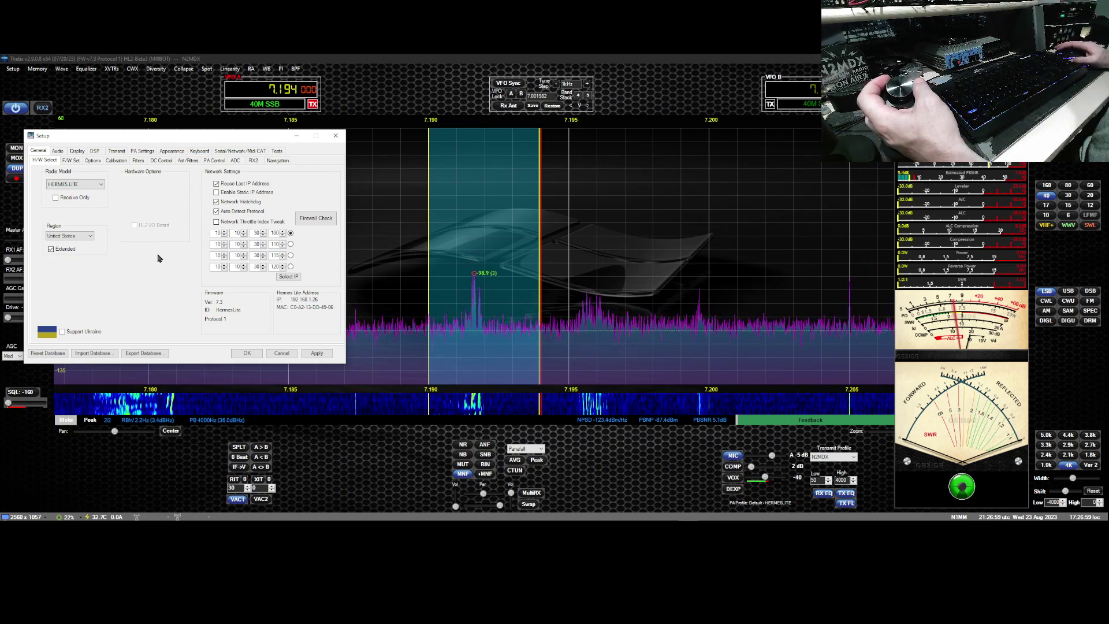
Step: Choose the A10 skin under Appearance, apply it, and close Setup with OK
{"action": "left_click", "coordinate": [171, 151]}
{"action": "left_click", "coordinate": [89, 182]}
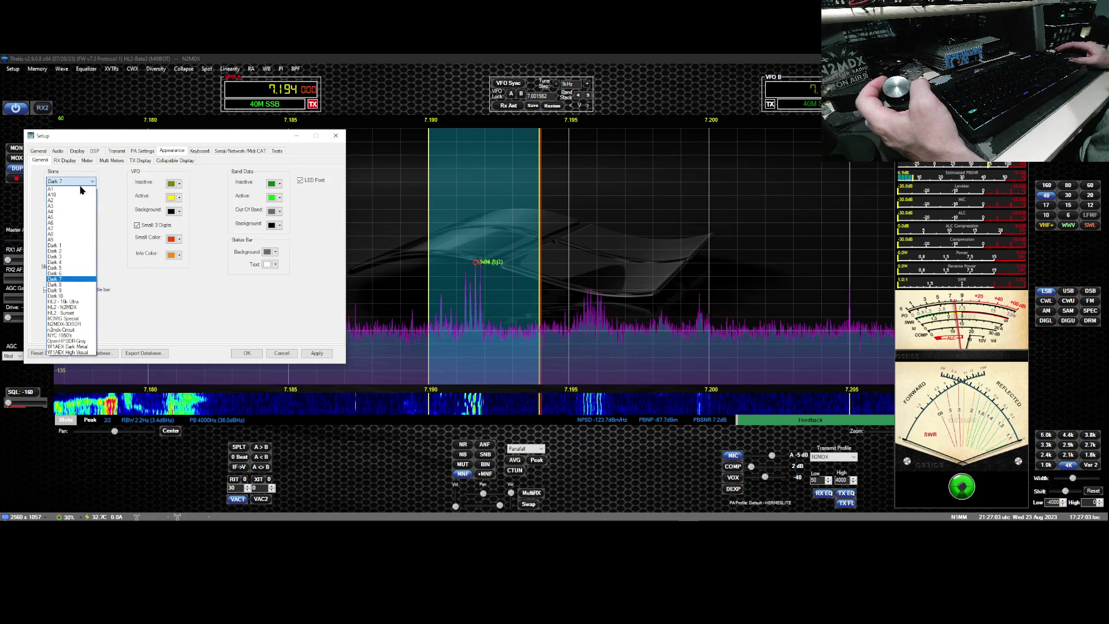
{"action": "left_click", "coordinate": [63, 197]}
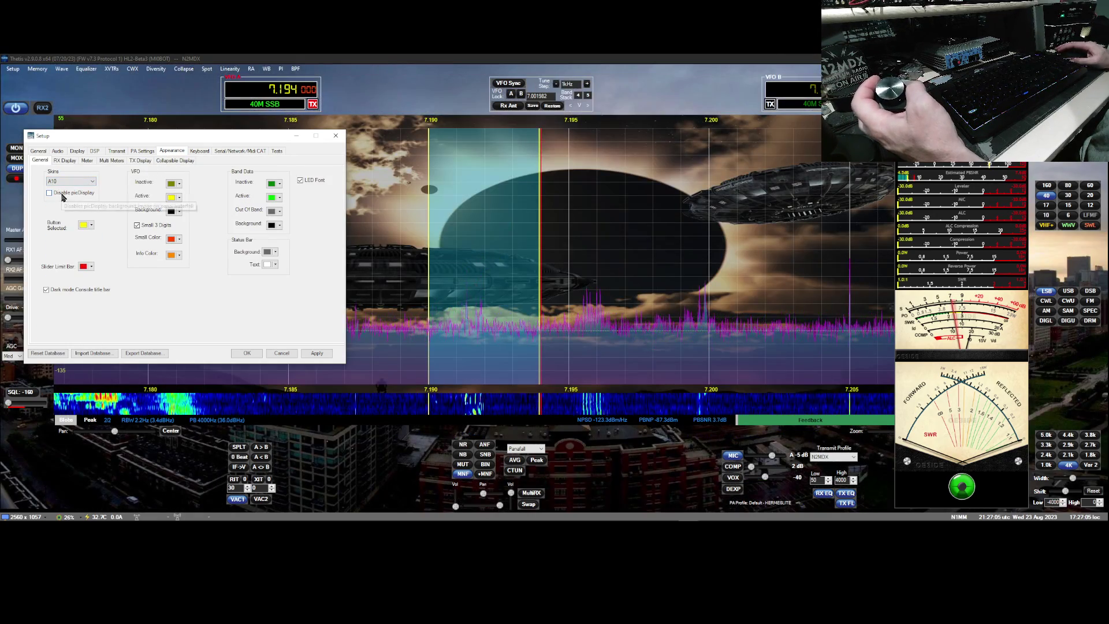
{"action": "left_click", "coordinate": [316, 353]}
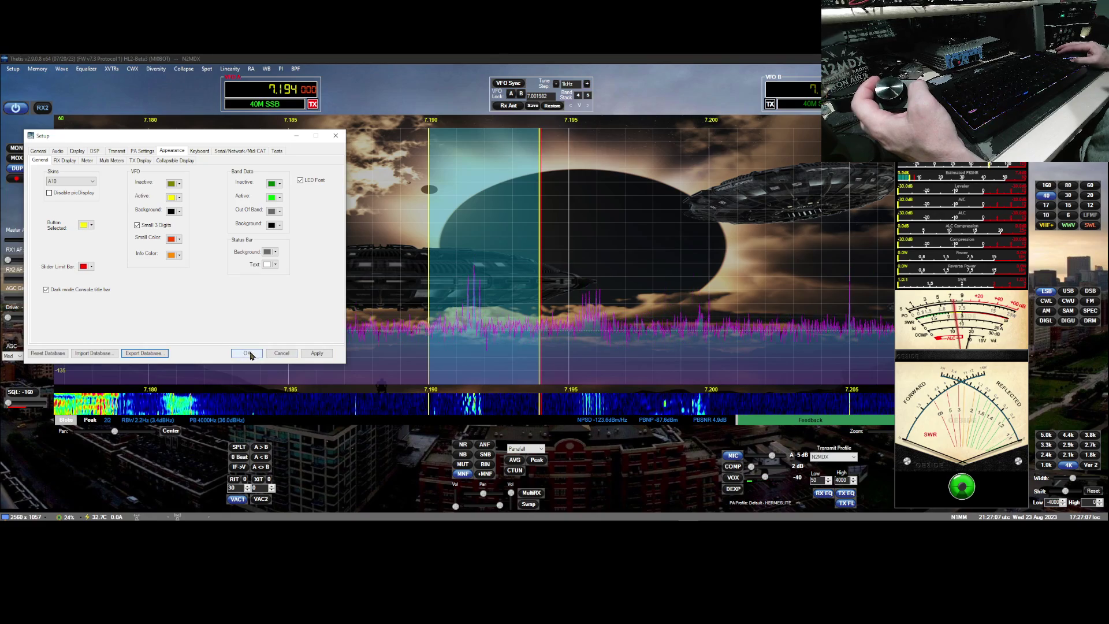
{"action": "left_click", "coordinate": [247, 352]}
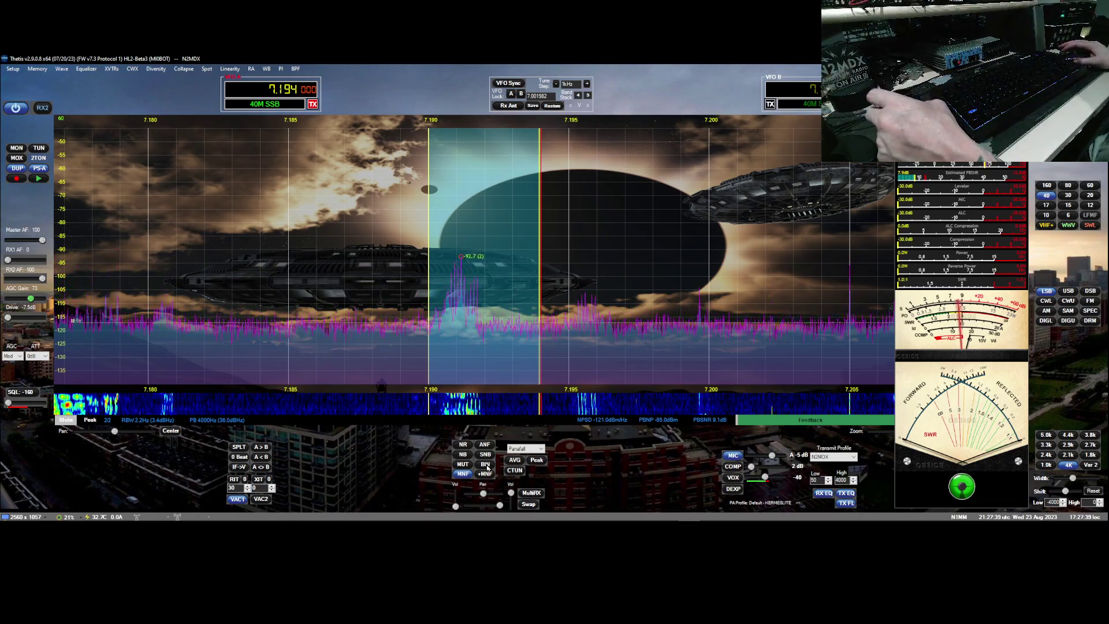
{"action": "left_click", "coordinate": [74, 513]}
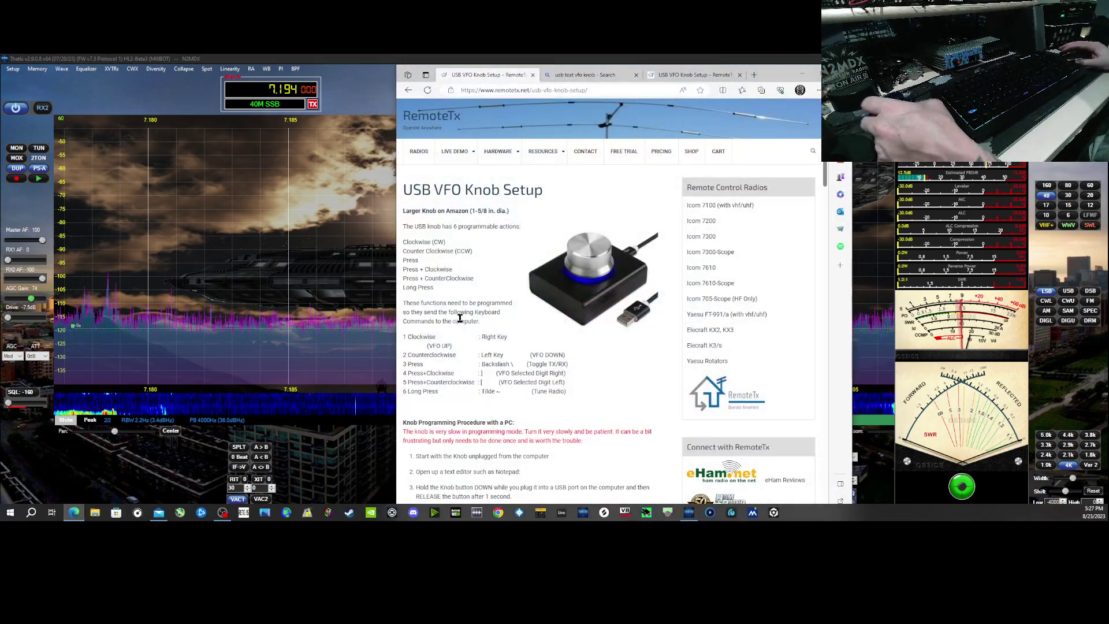
{"action": "scroll", "coordinate": [574, 296], "scroll_direction": "up", "scroll_amount": 4}
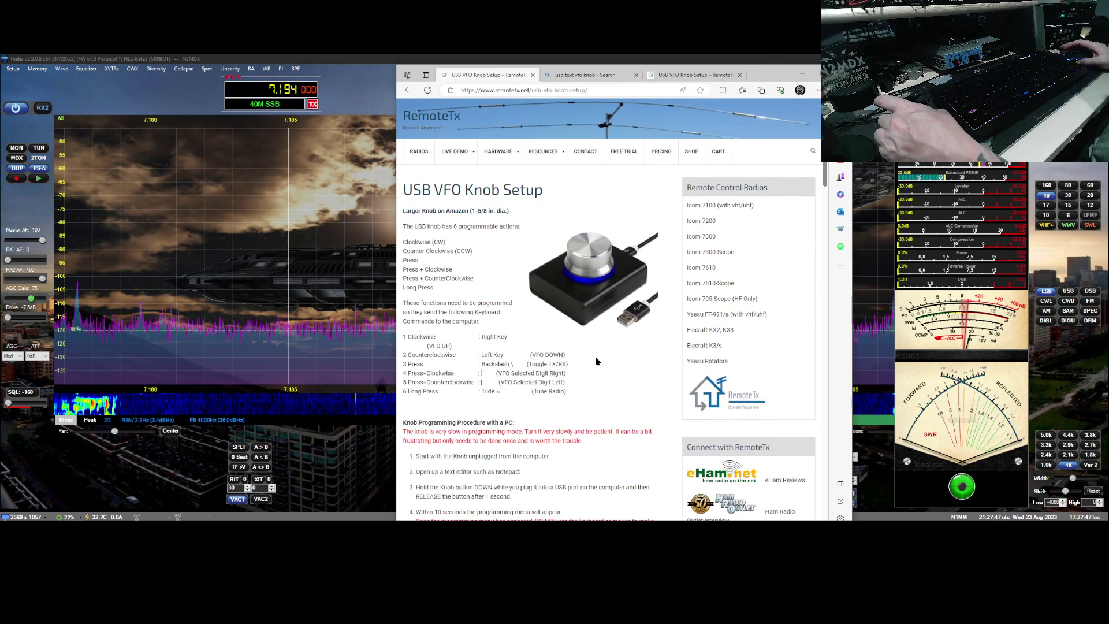
{"action": "left_click", "coordinate": [801, 74]}
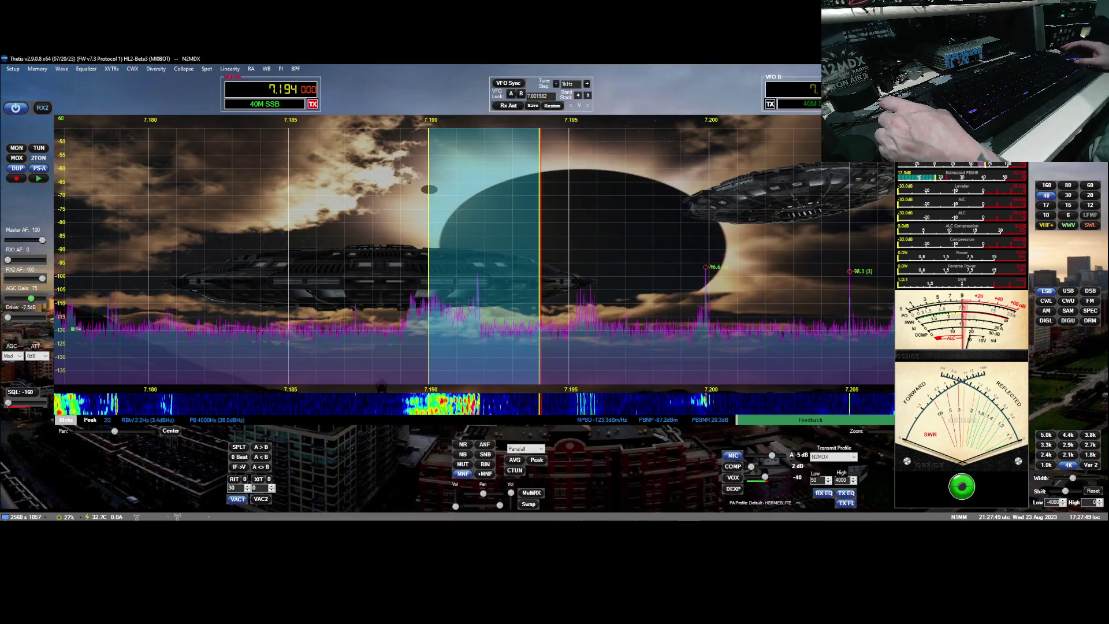